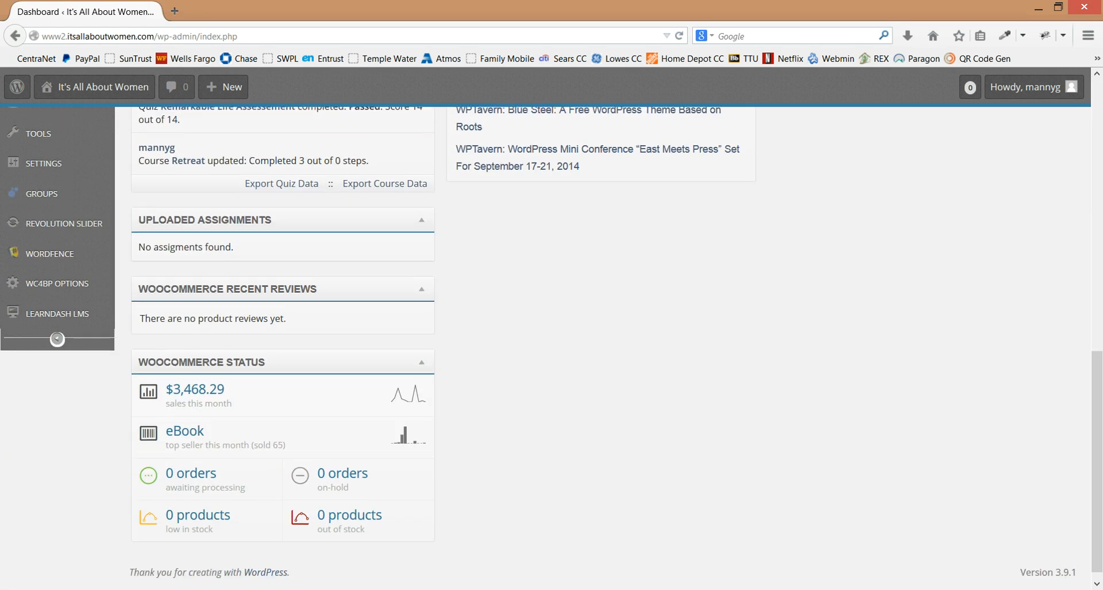
- Open the LearnDash LMS course list and look over the sections available under LearnDash LMS
left_click(58, 313)
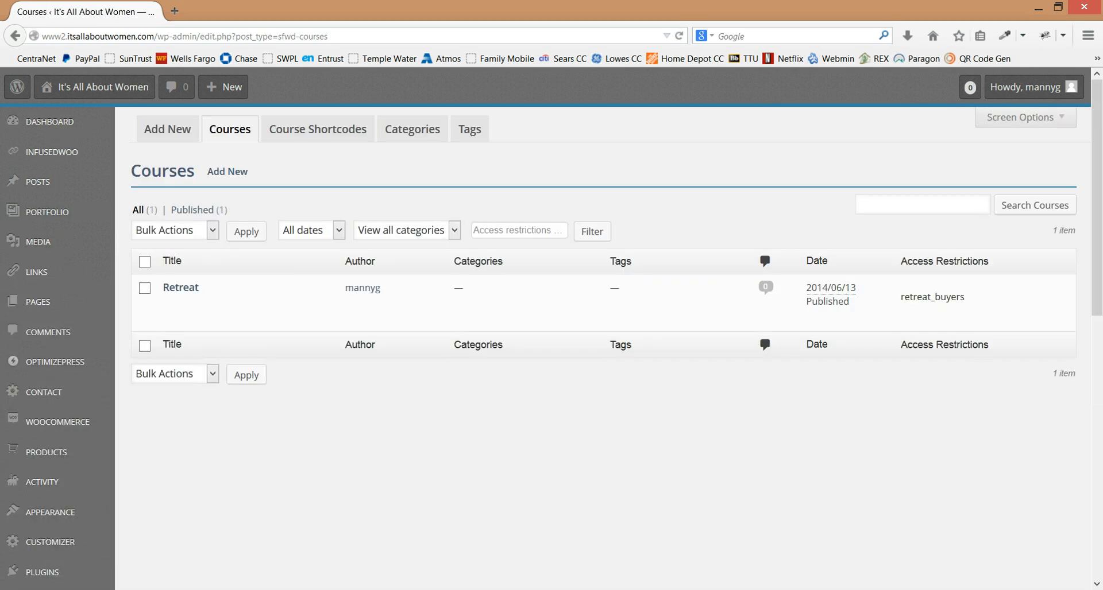
scroll(603, 345, "down", 2)
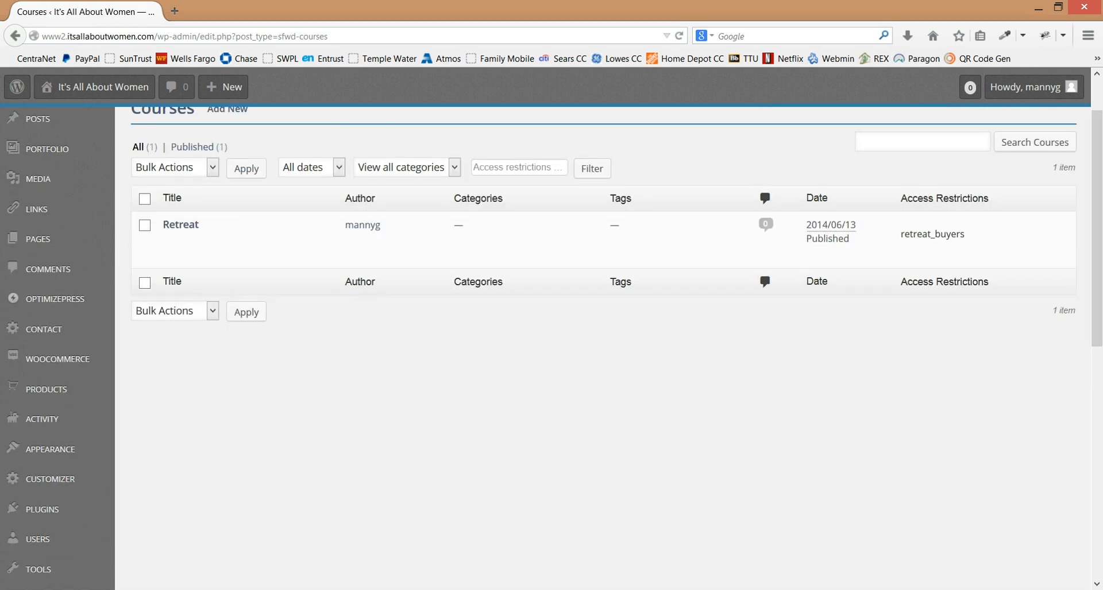
scroll(604, 345, "up", 2)
scroll(603, 345, "down", 6)
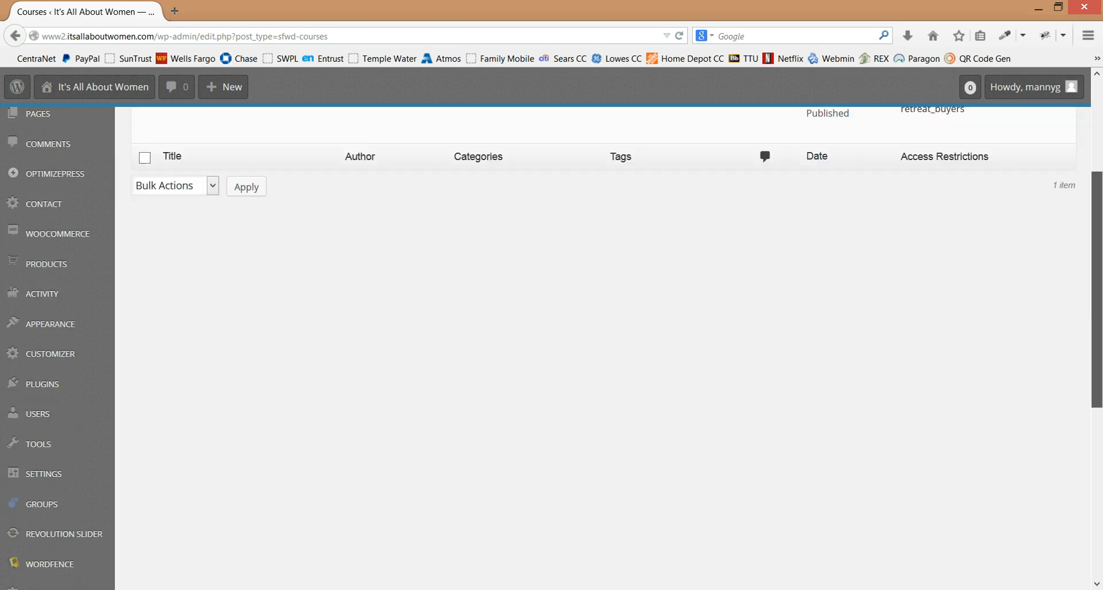
scroll(603, 345, "down", 5)
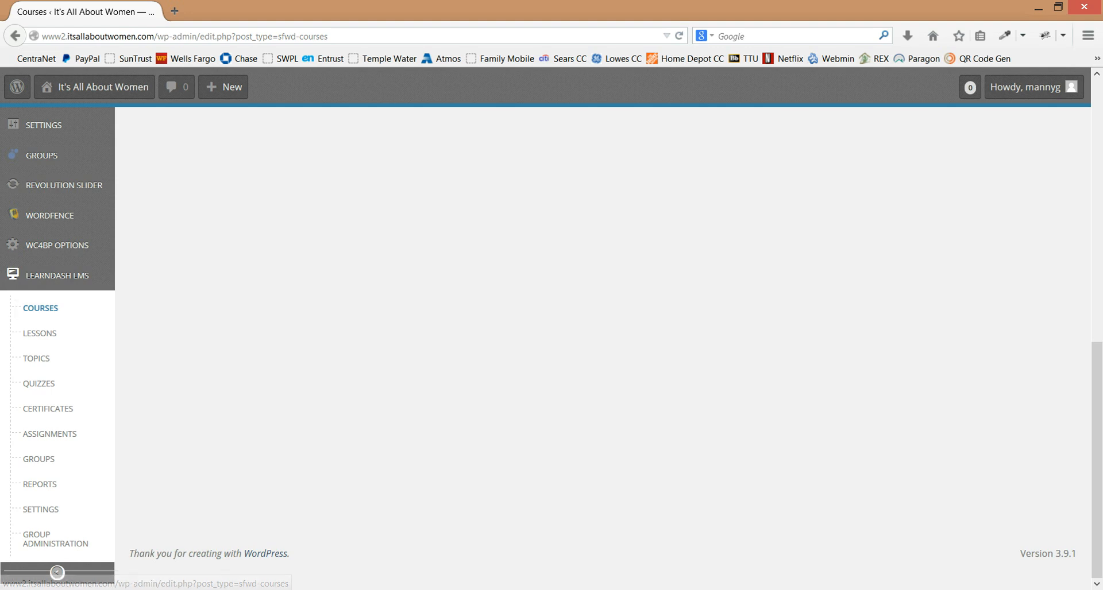
scroll(551, 344, "up", 7)
scroll(551, 344, "up", 3)
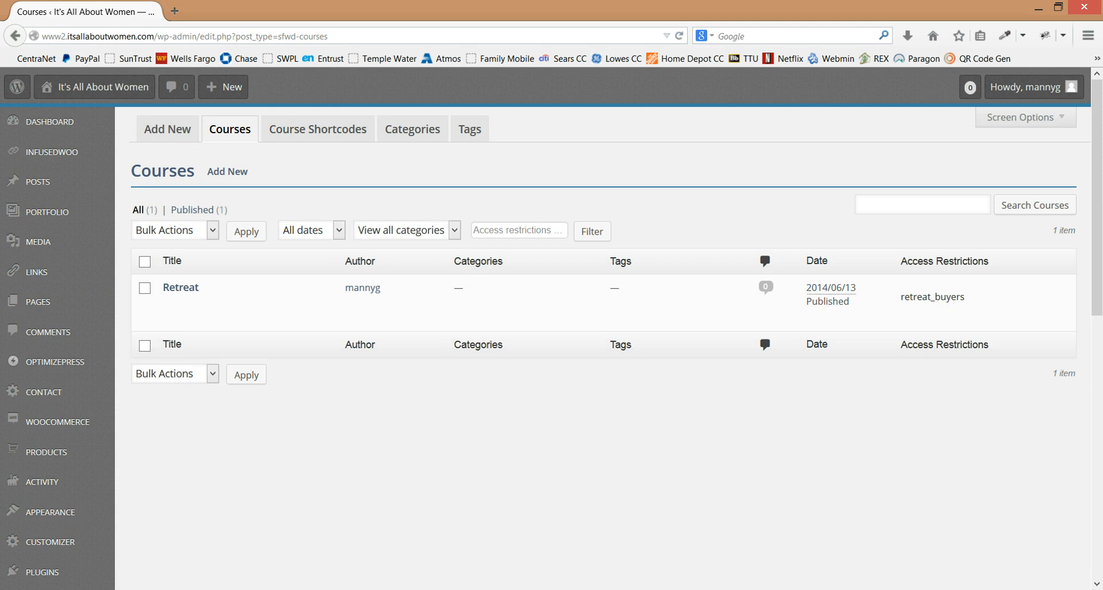
- Start a new course and title it "Test Course"
left_click(227, 171)
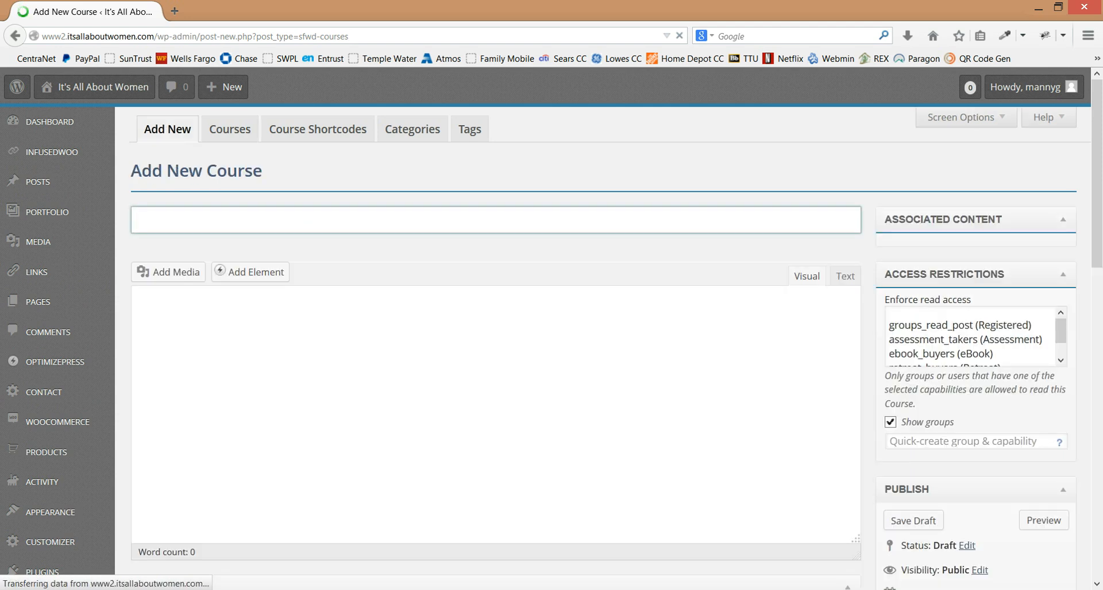
type("Test ")
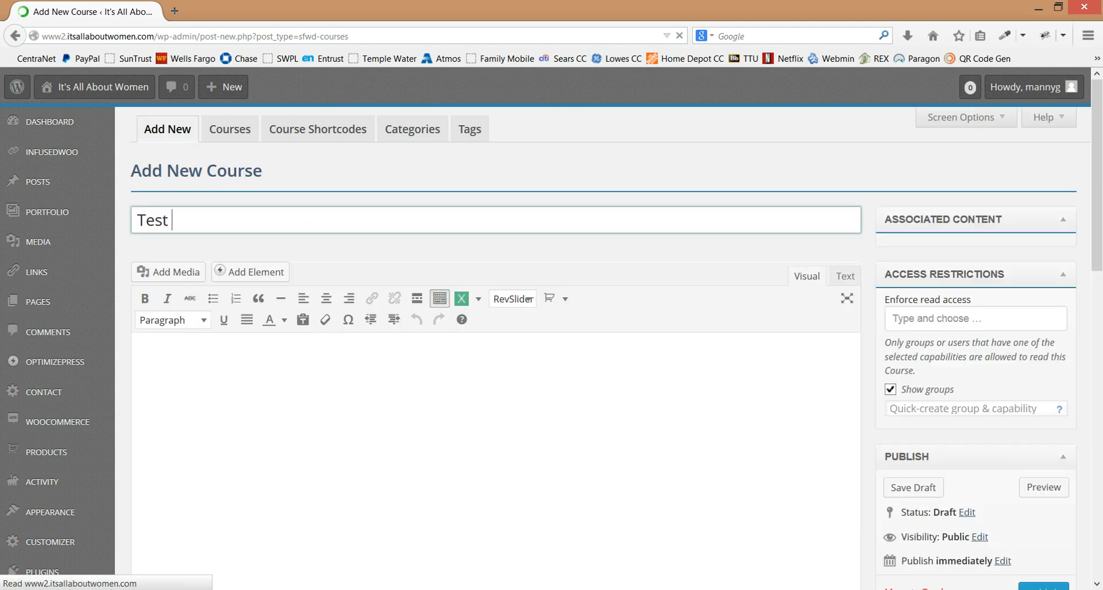
type("Course")
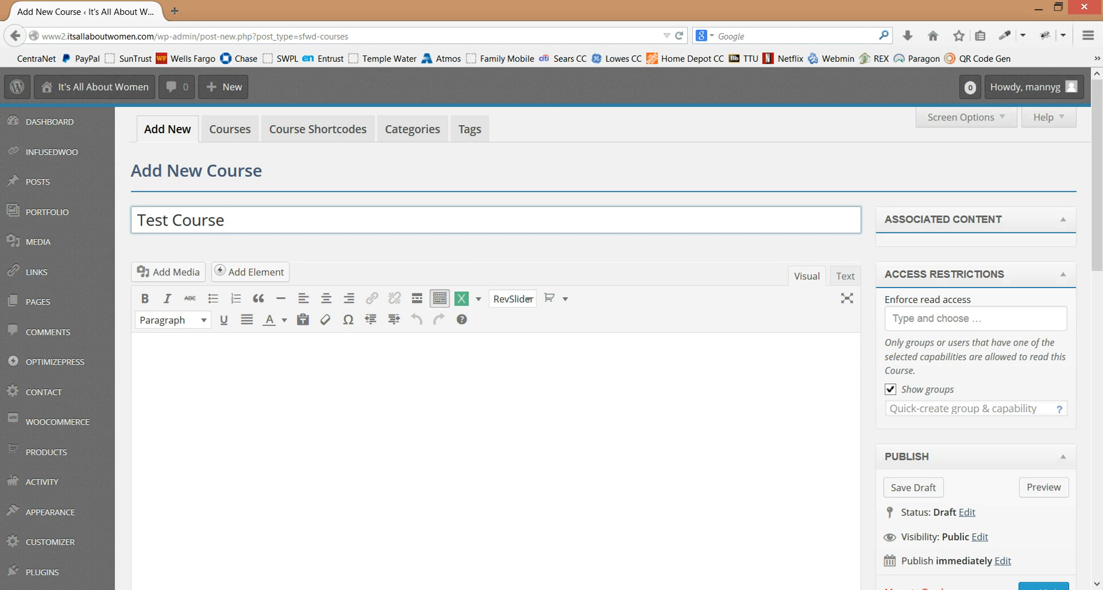
- Restrict read access to the course to the retreat_buyers (Retreat) and group_coaching_buyers (Group Coaching) capabilities
left_click(975, 318)
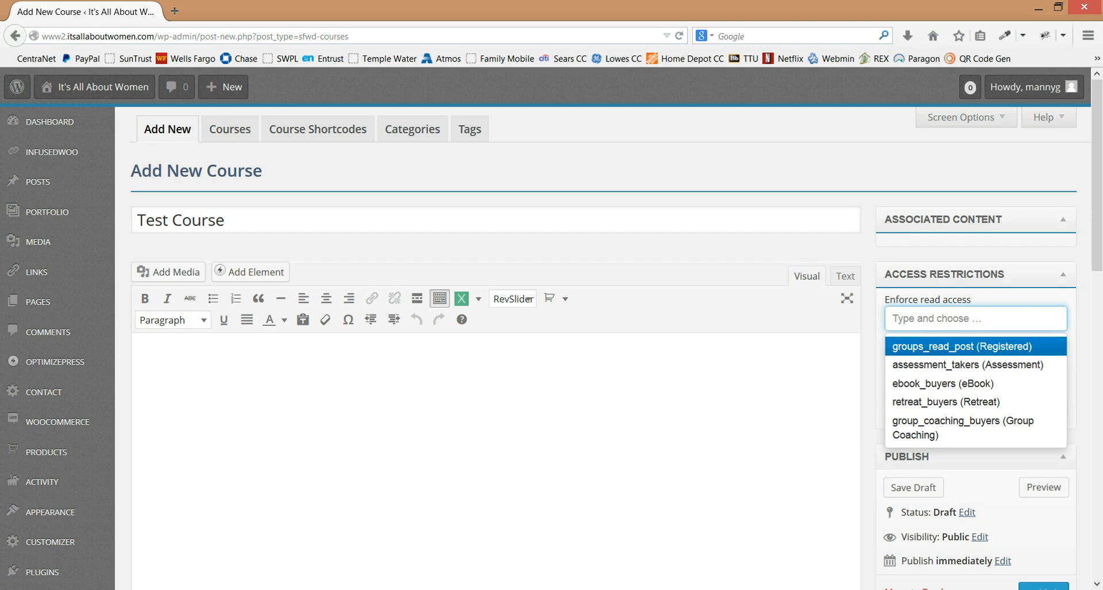
key("Down")
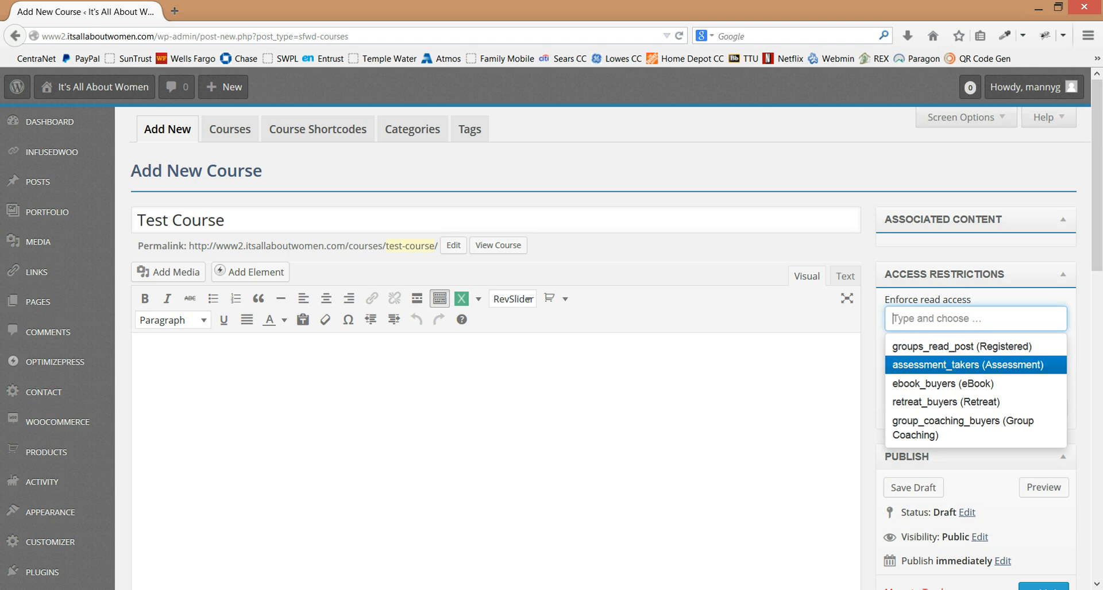
key("Down")
key("Down")
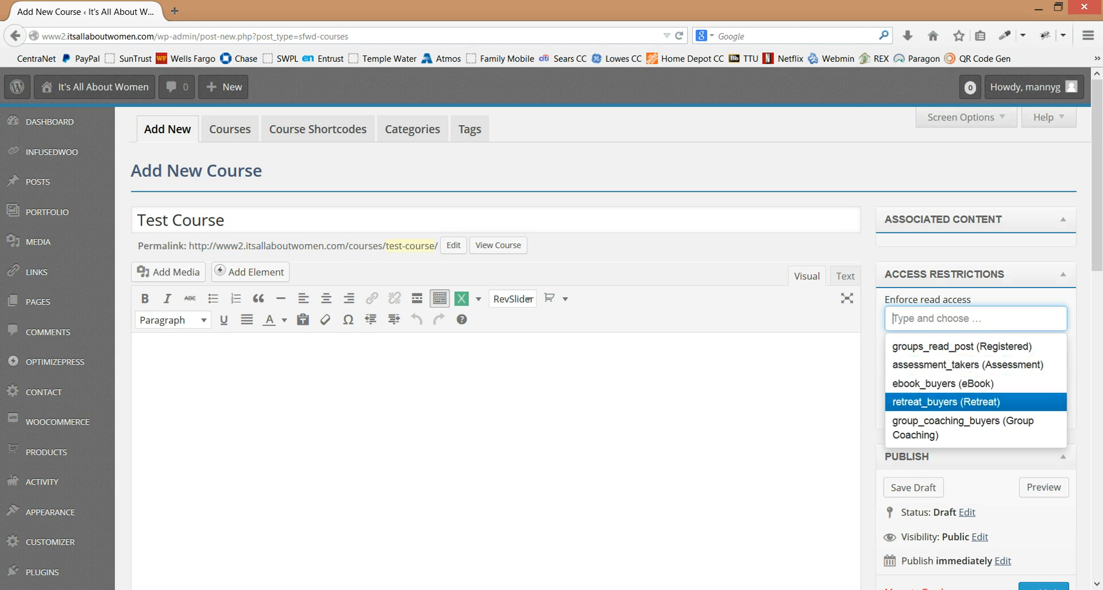
key("Return")
key("Up")
key("Up")
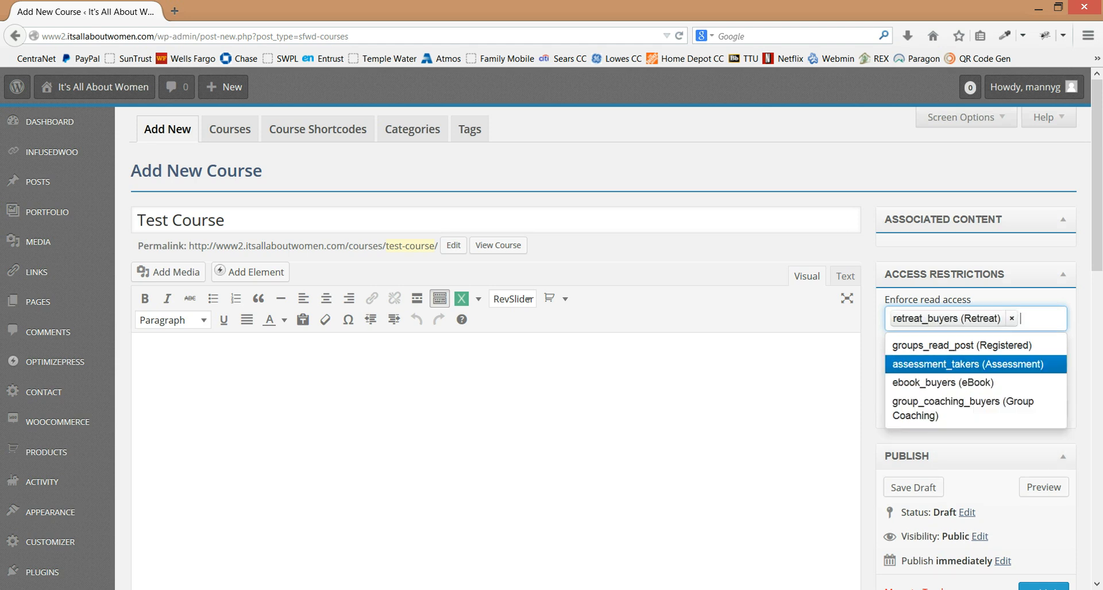
key("Down")
key("Down")
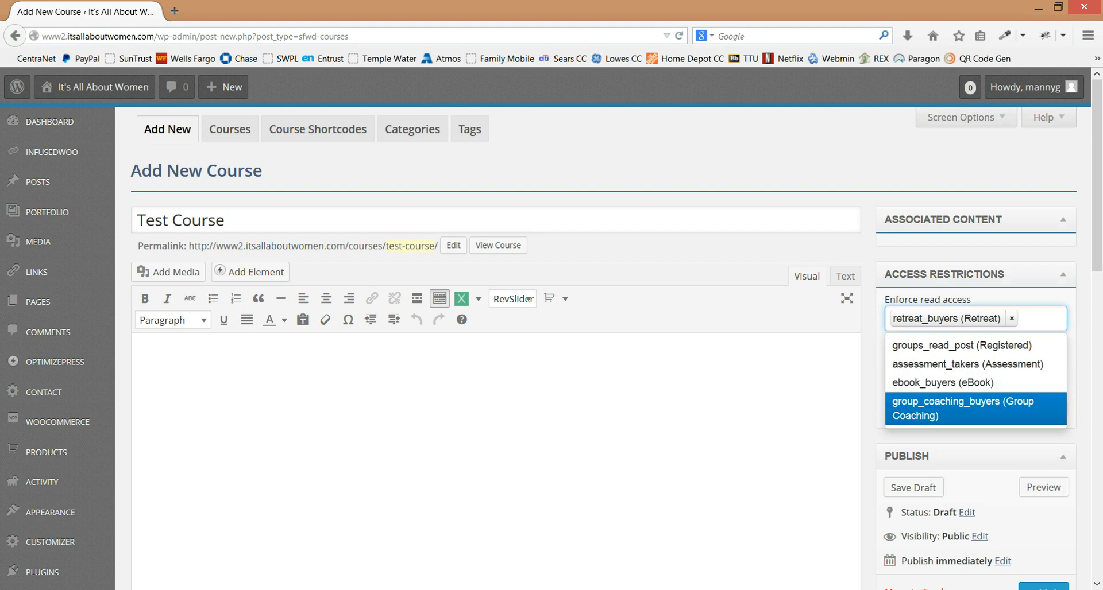
key("Return")
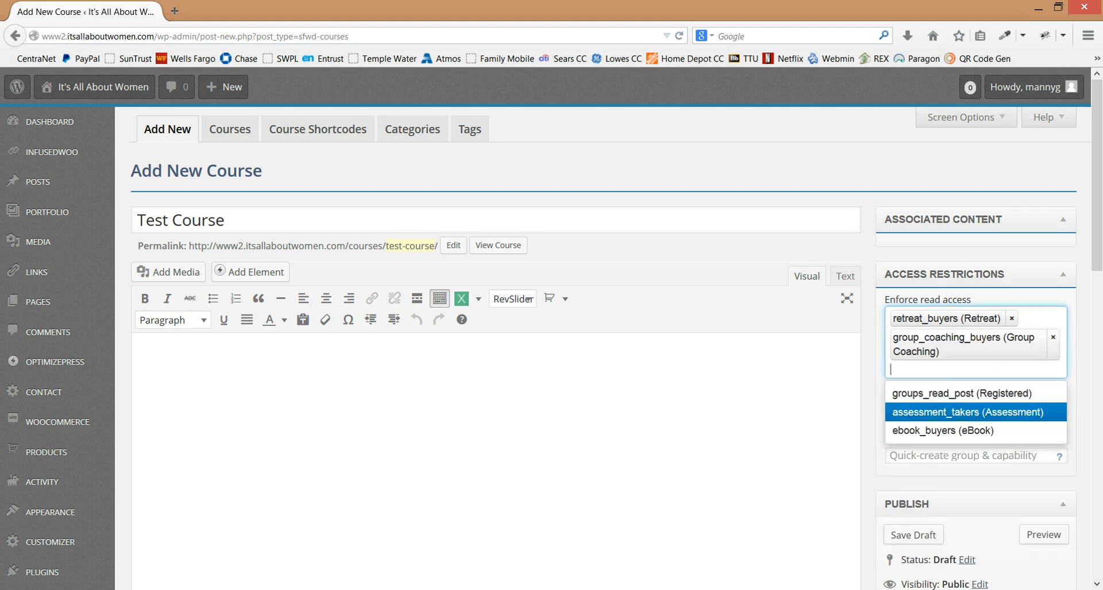
key("Escape")
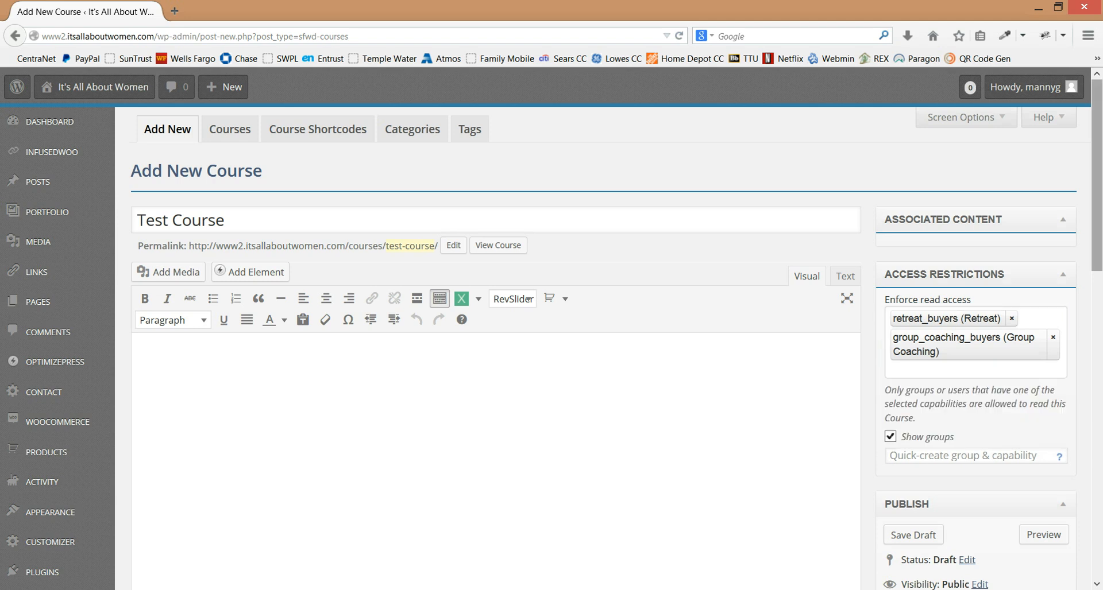
- Remove the group_coaching_buyers and retreat_buyers entries from the course's access restrictions
scroll(554, 335, "down", 2)
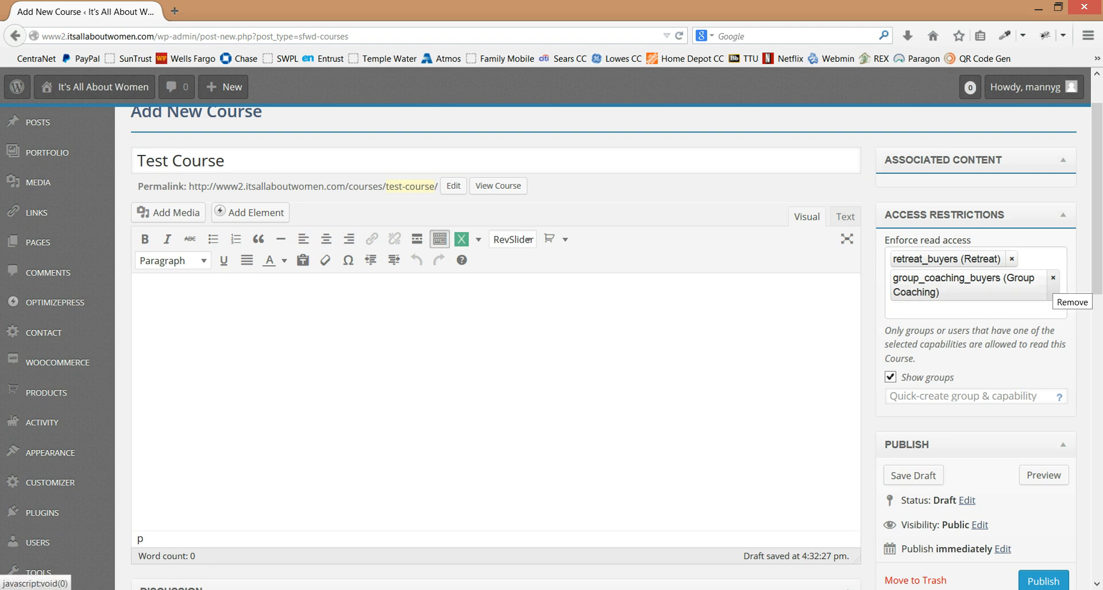
left_click(1053, 278)
left_click(1011, 259)
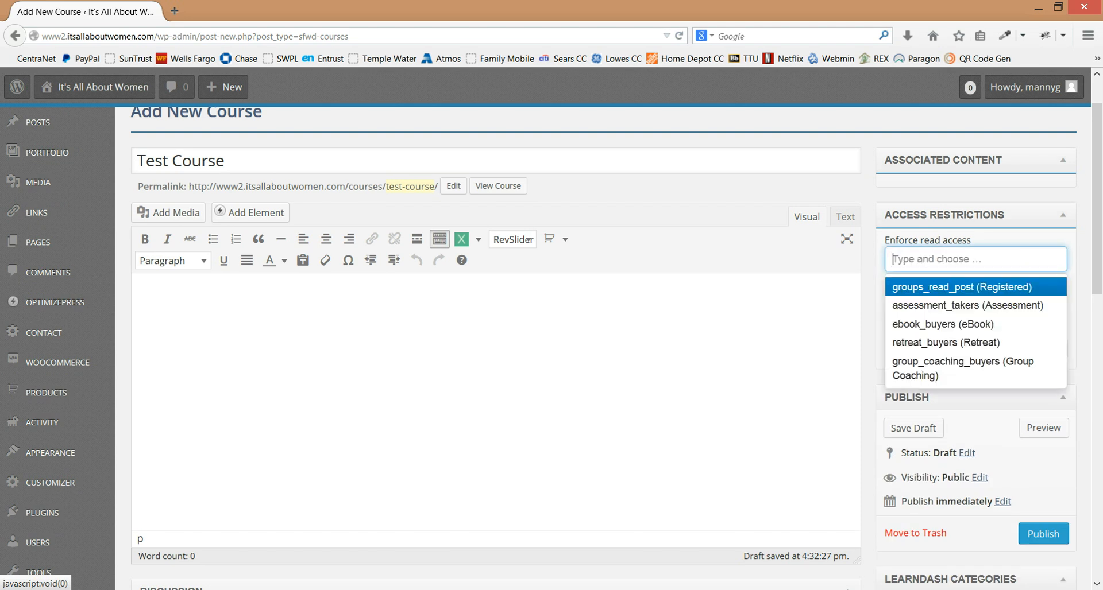
- Enter "basic info about course." as the course's body text
left_click(138, 290)
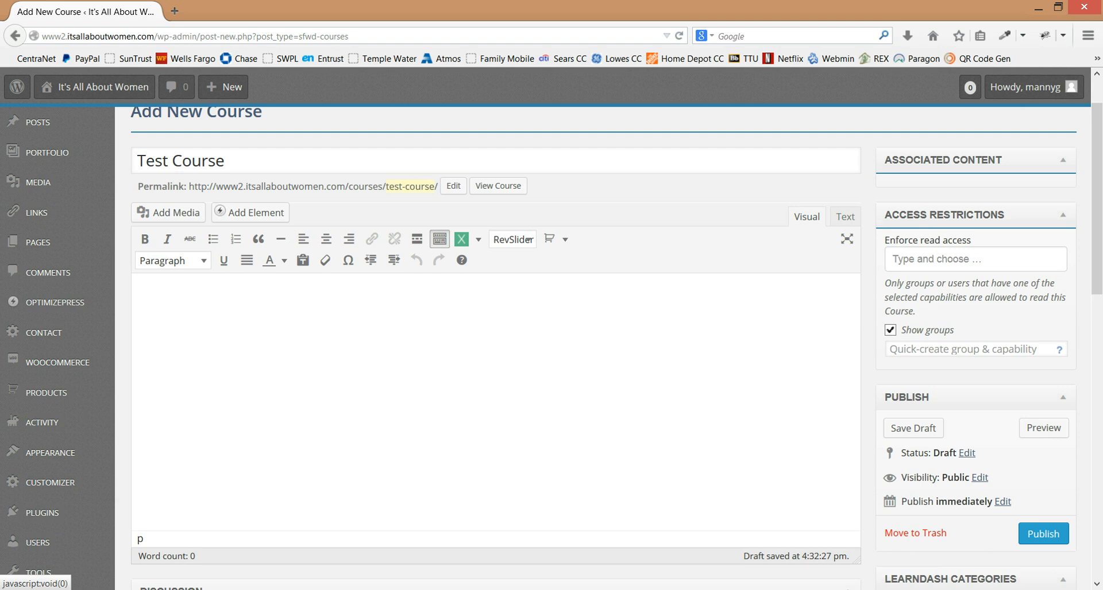
type("basic info about course.")
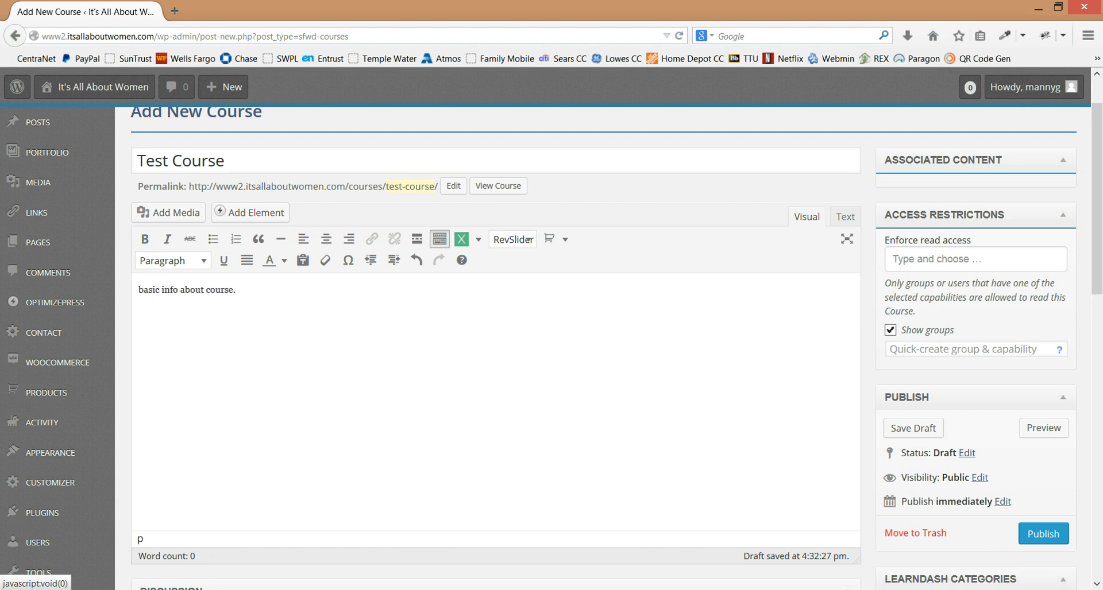
- Examine the Course settings, including the choices for Sort Lesson By and Sort Lesson Direction
scroll(551, 344, "down", 5)
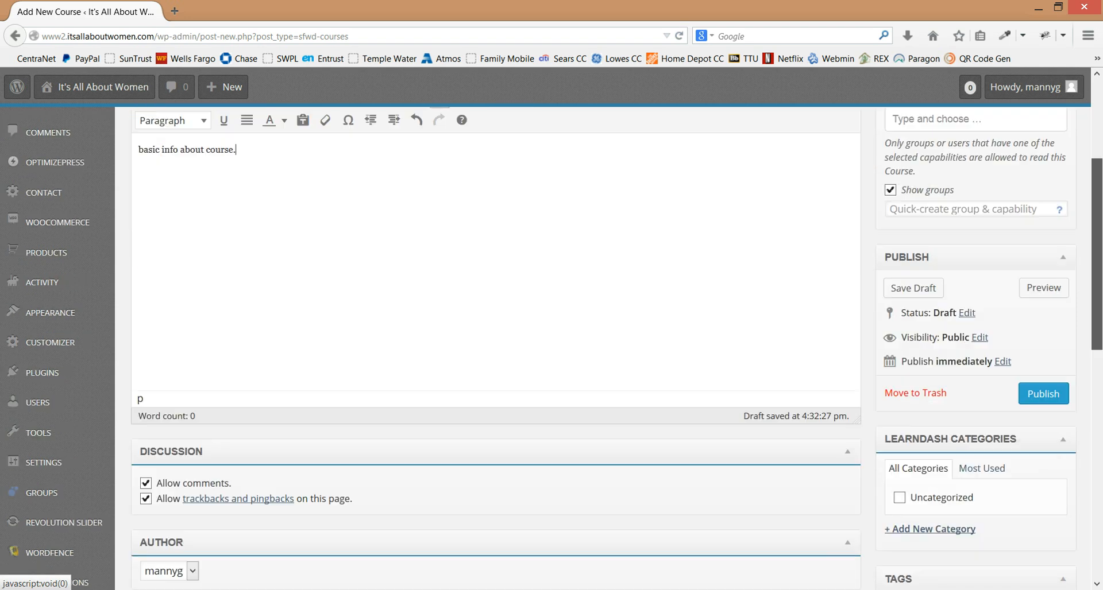
scroll(551, 344, "down", 8)
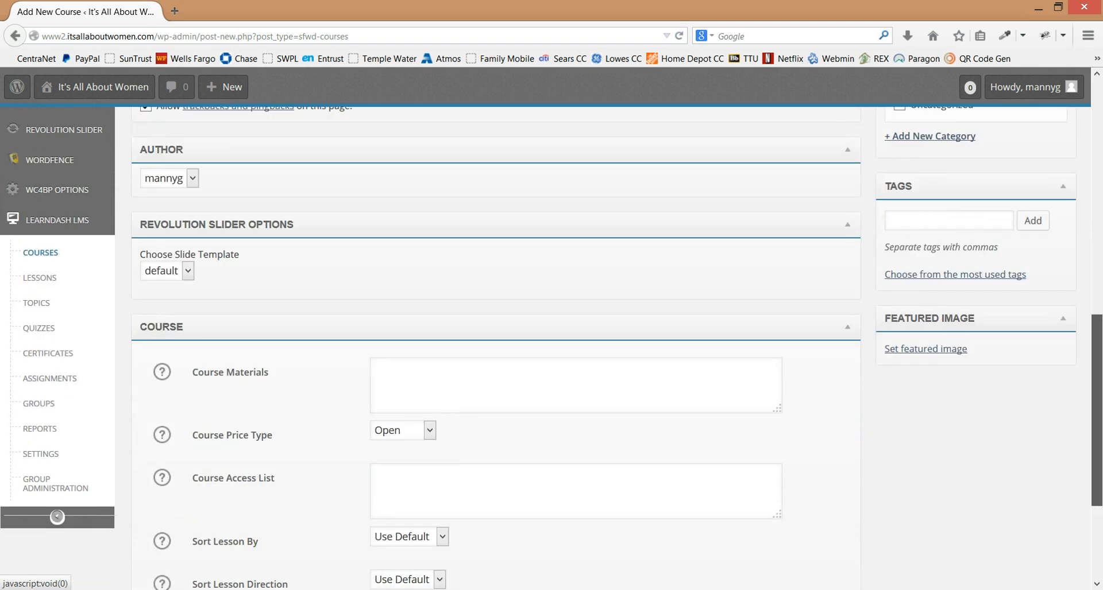
scroll(551, 344, "down", 2)
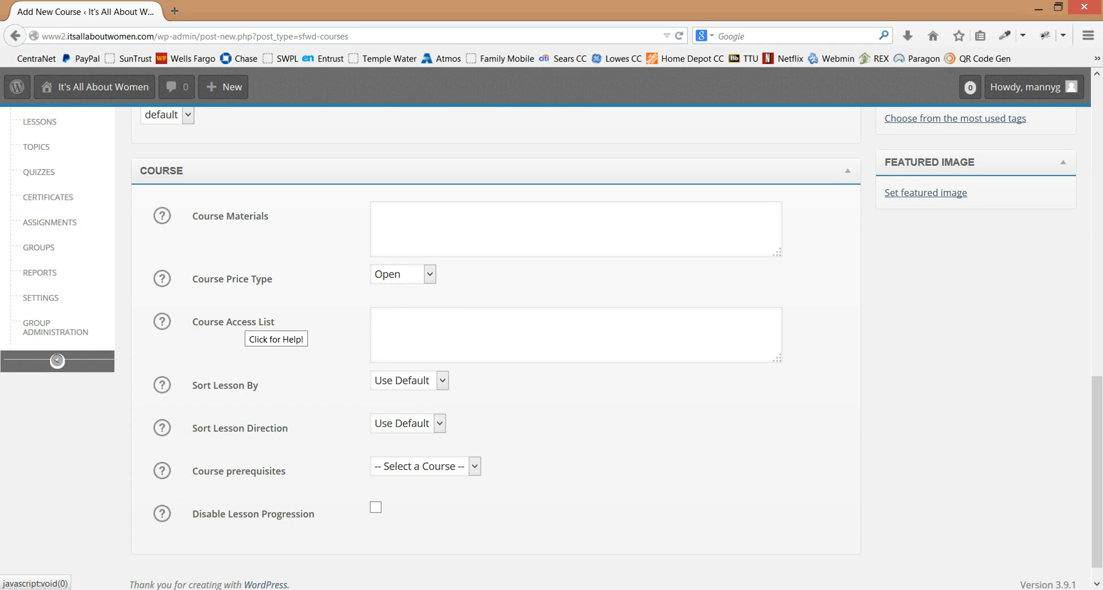
mouse_move(1096, 471)
left_mouse_down()
mouse_move(1097, 174)
mouse_move(1097, 483)
left_mouse_up()
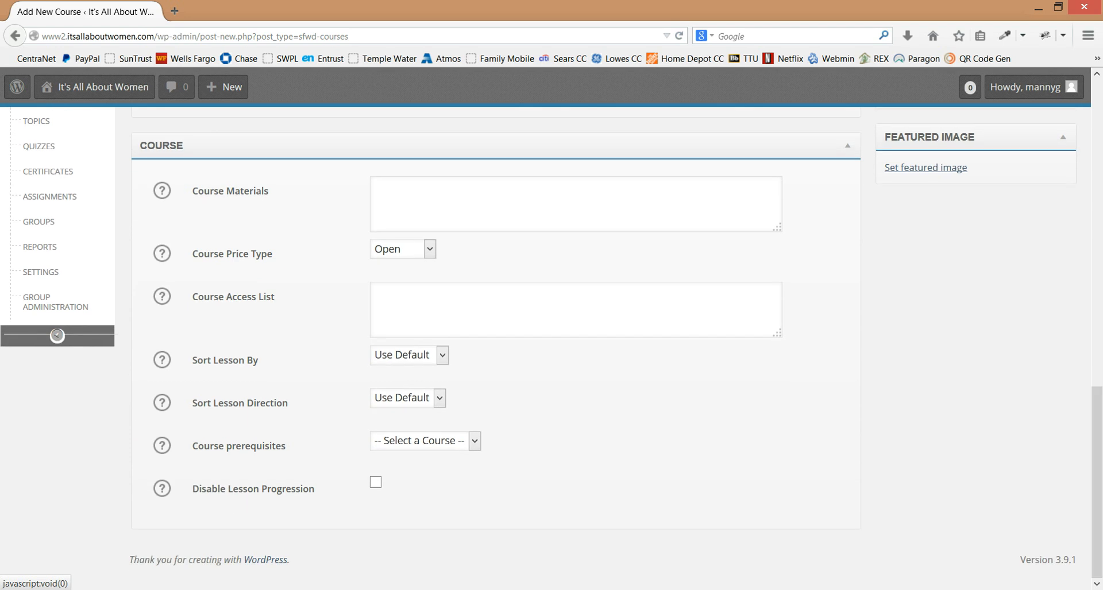
left_click(442, 355)
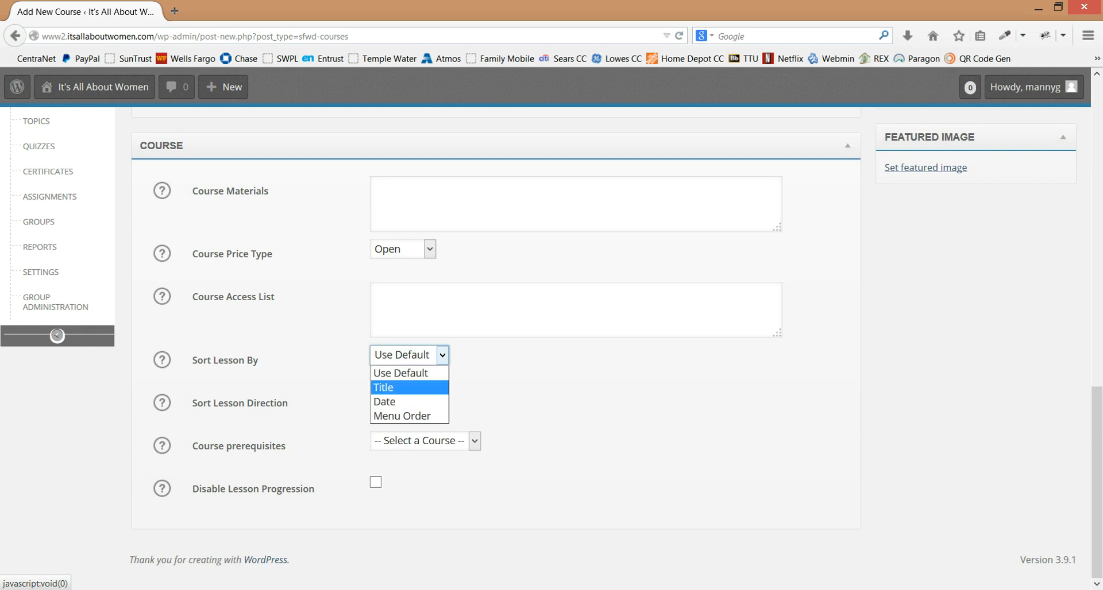
key("Escape")
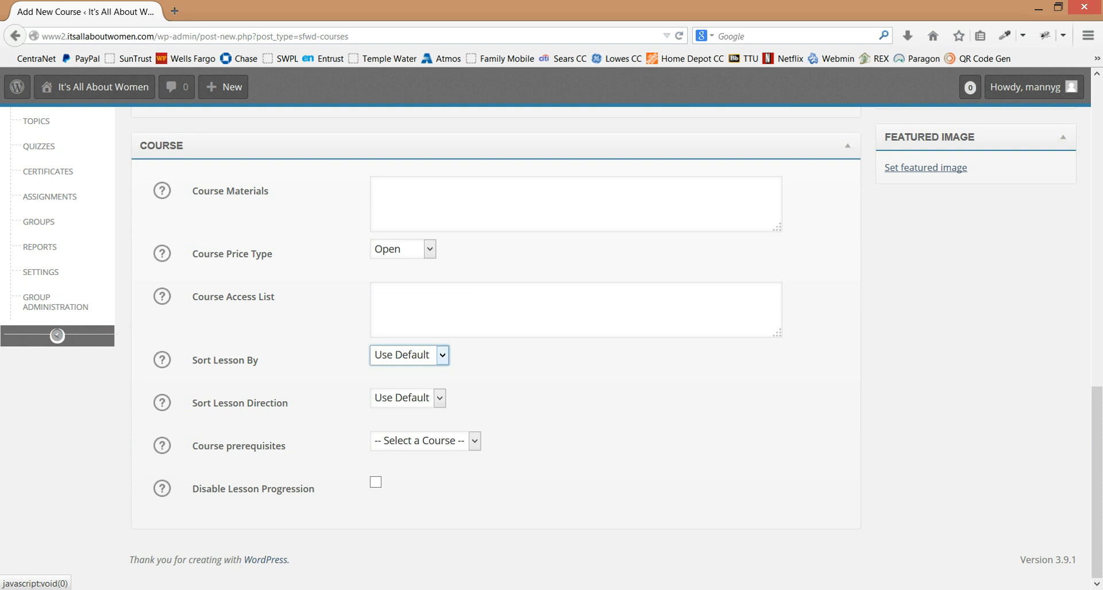
left_click(439, 398)
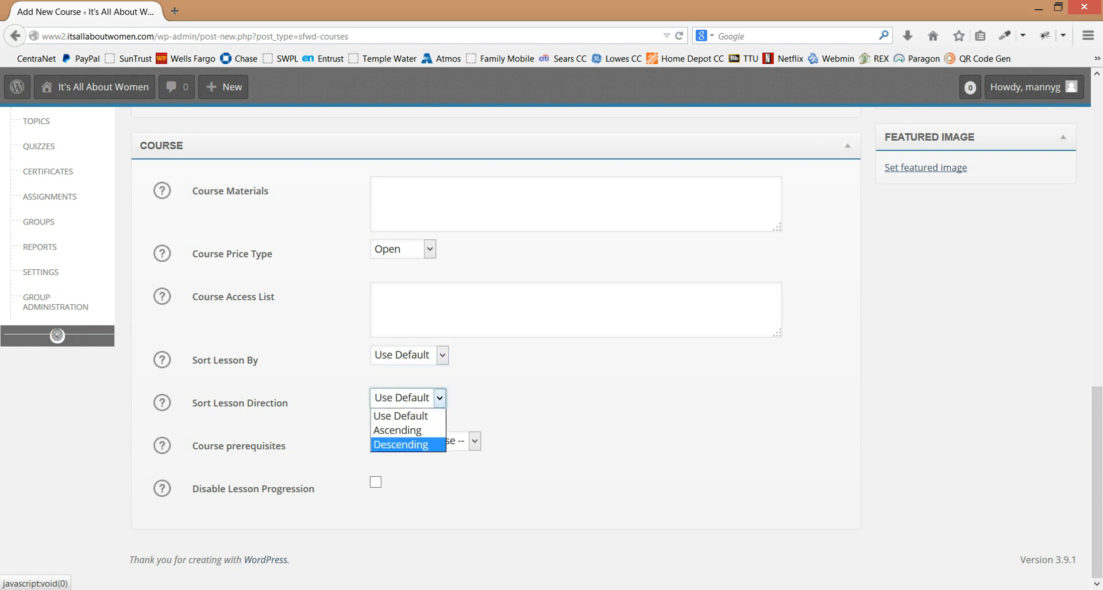
left_click(408, 416)
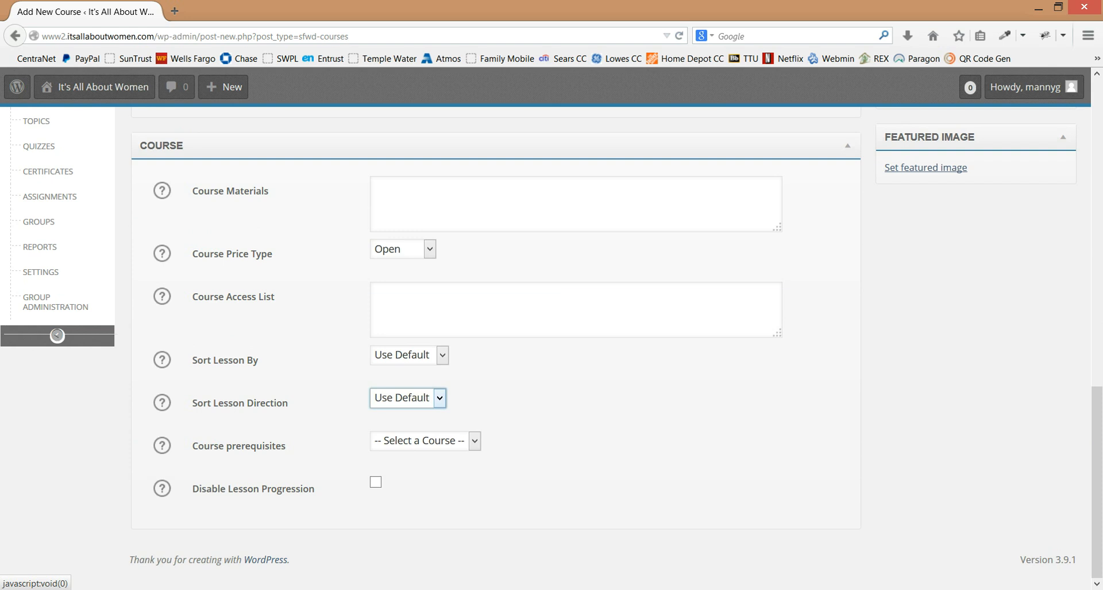
- Set Sort Lesson By to Title and Sort Lesson Direction to Ascending
left_click(442, 356)
left_click(408, 387)
left_click(439, 398)
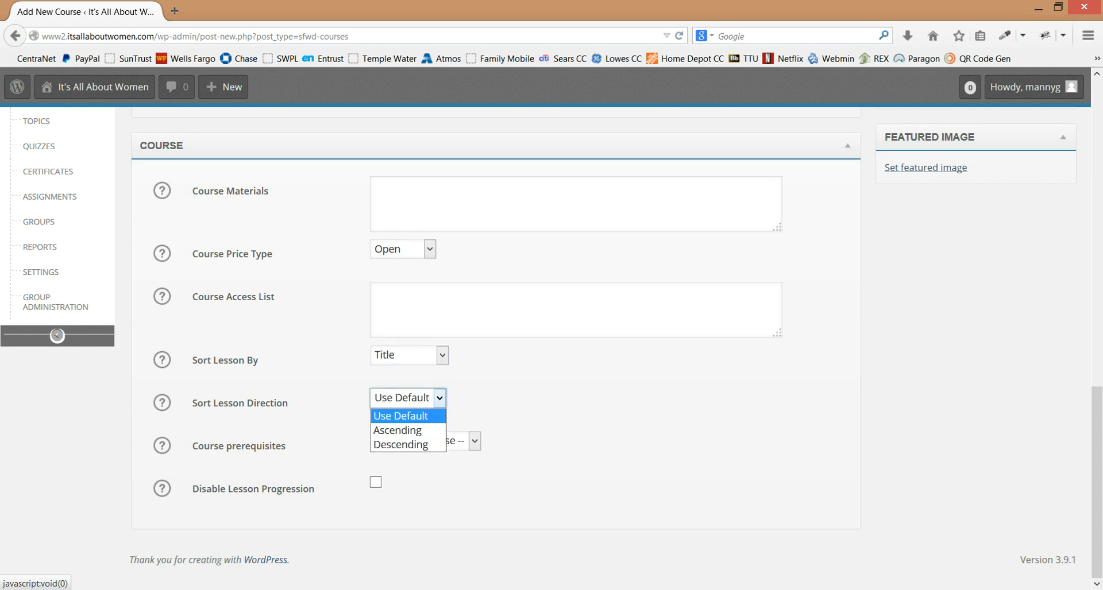
left_click(402, 430)
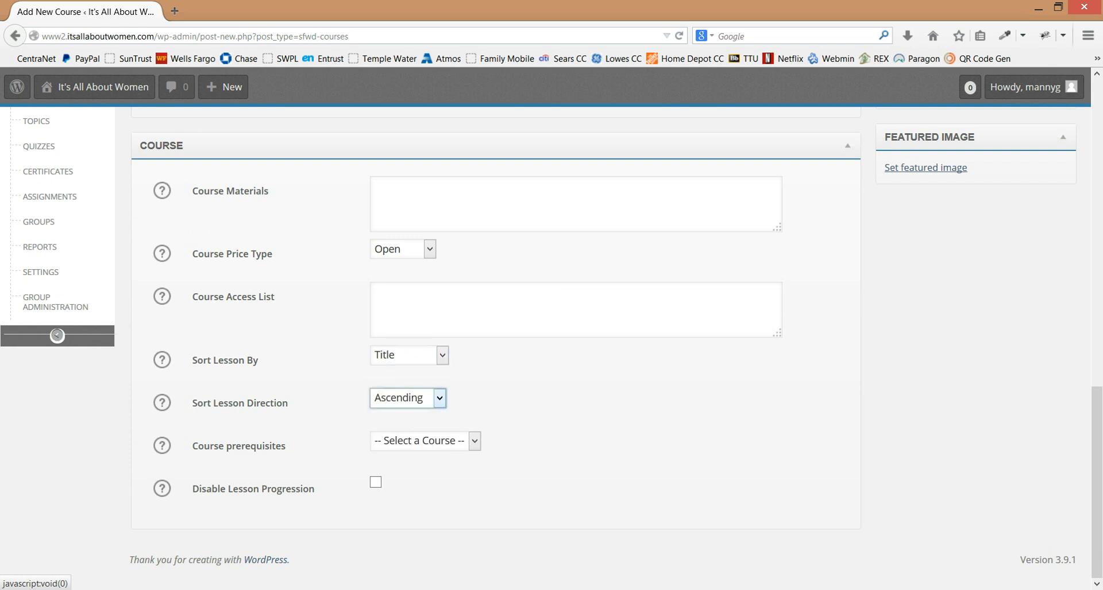
- Set both Sort Lesson Direction and Sort Lesson By back to Use Default
left_click(408, 398)
left_click(402, 415)
left_click(442, 355)
left_click(402, 376)
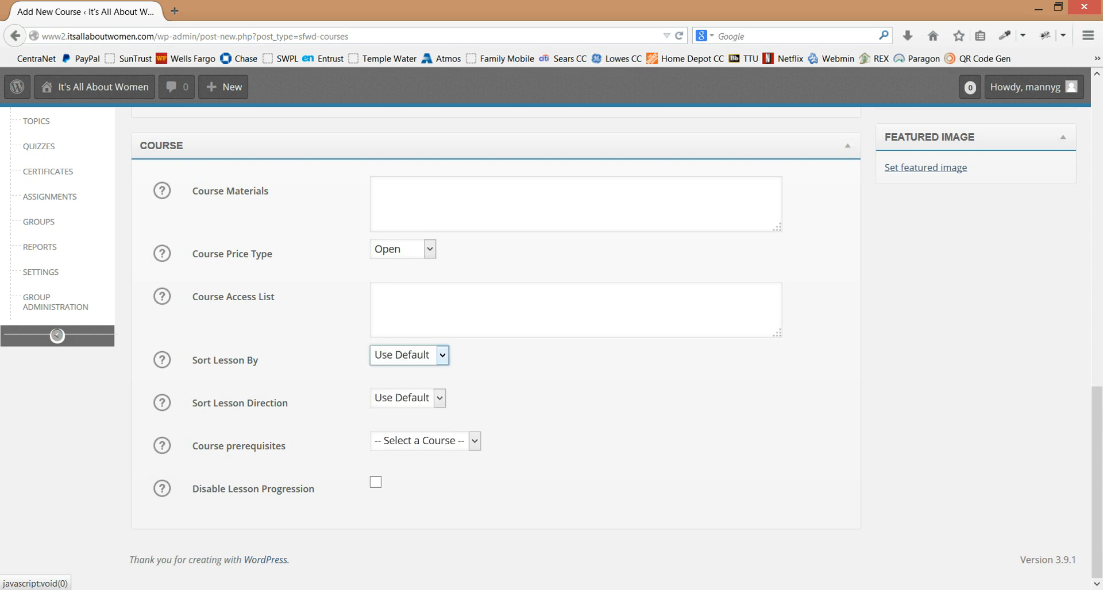
- Check the courses selectable as prerequisites, and try the Disable Lesson Progression option on and off
left_click(474, 441)
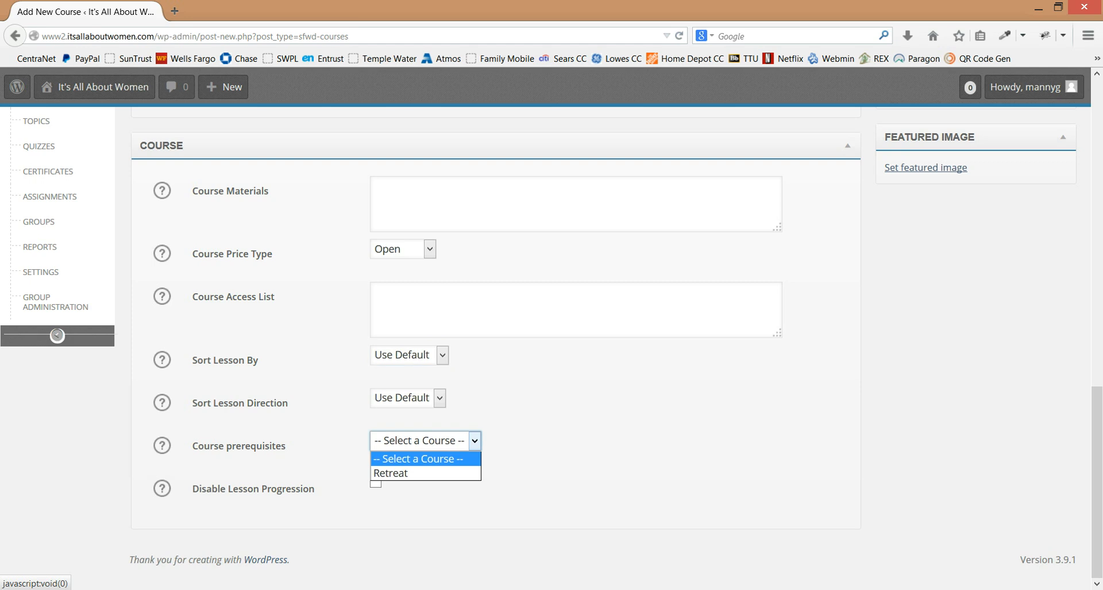
left_click(475, 442)
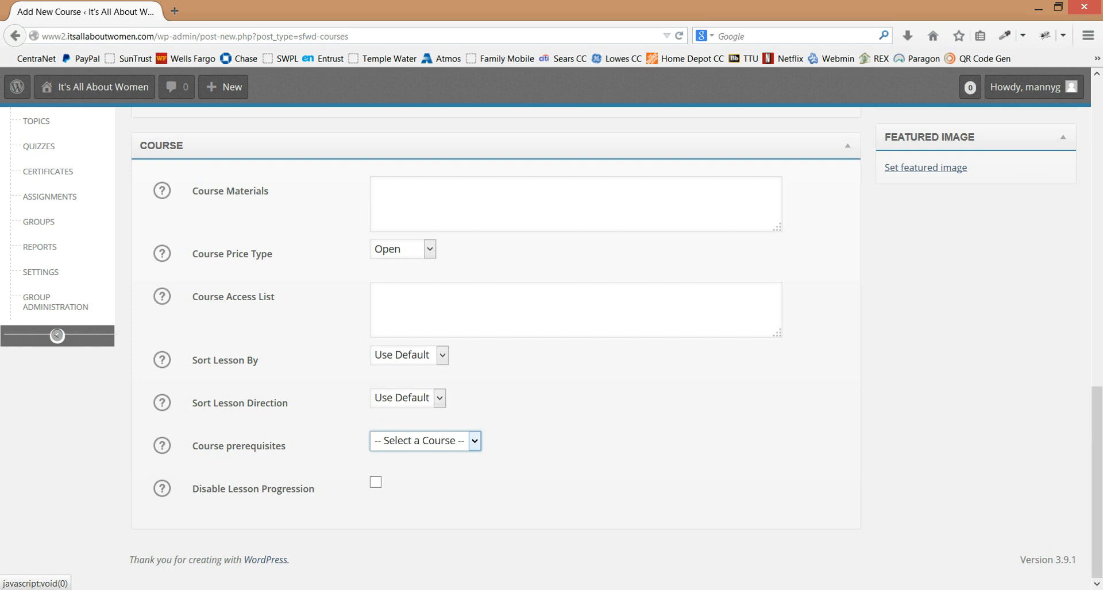
left_click(376, 483)
left_click(376, 482)
- Publish the Test Course
left_click_drag(1096, 482, 1096, 207)
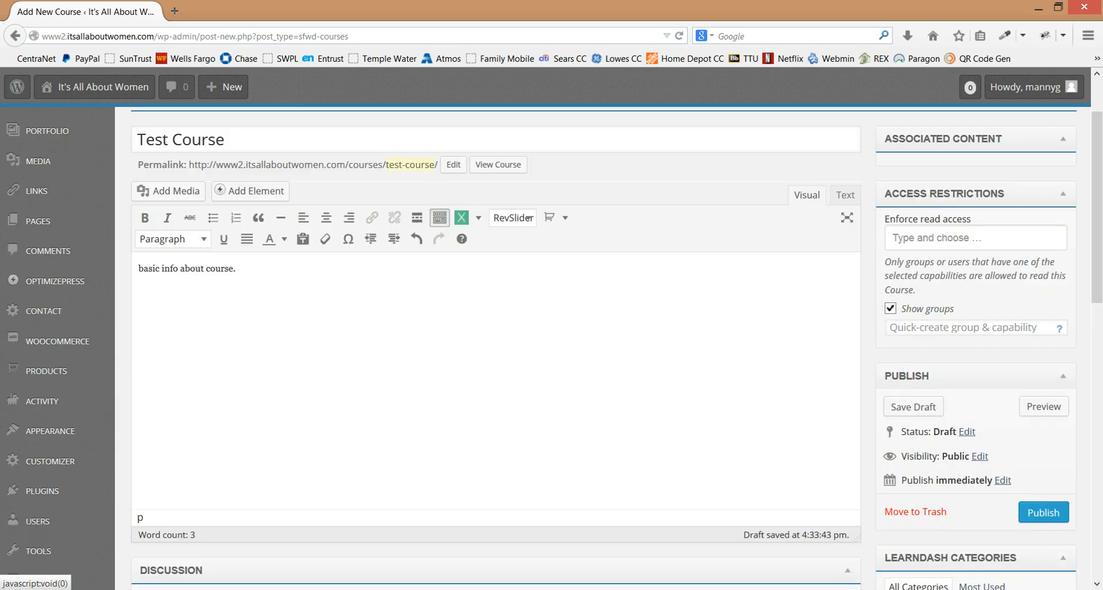
left_click(1042, 512)
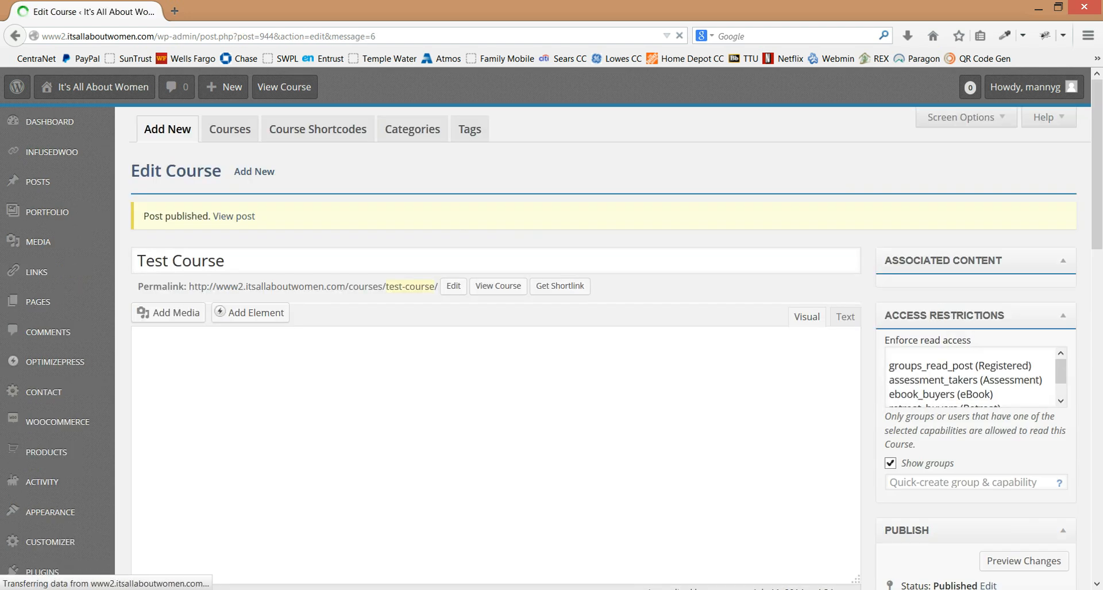
- Create a new LearnDash lesson titled Test Lesson
left_click_drag(1096, 165, 1096, 288)
mouse_move(57, 471)
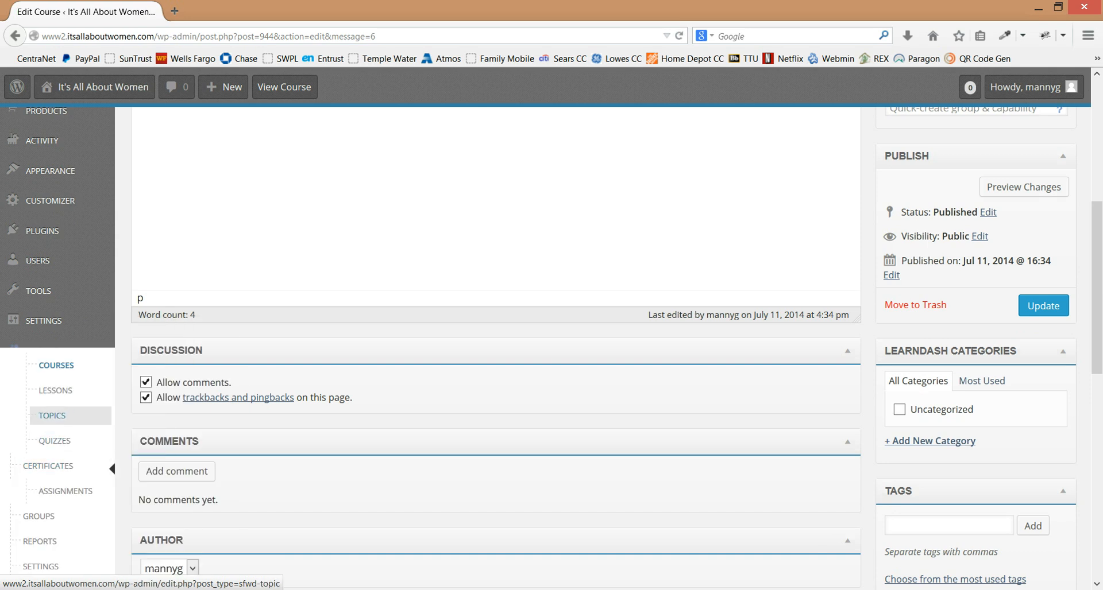
left_click(55, 391)
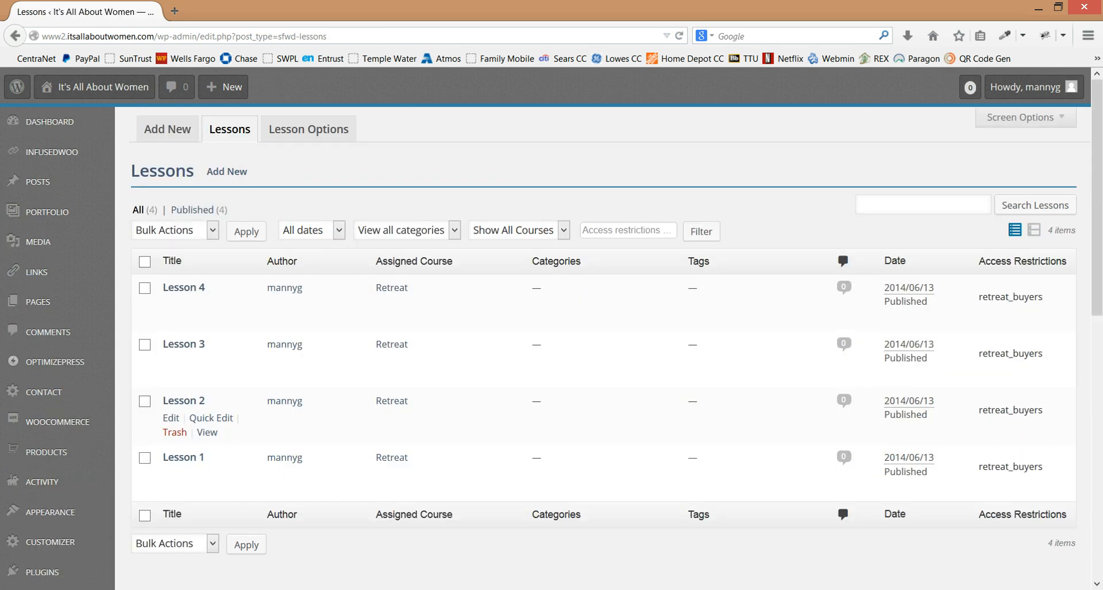
left_click(227, 172)
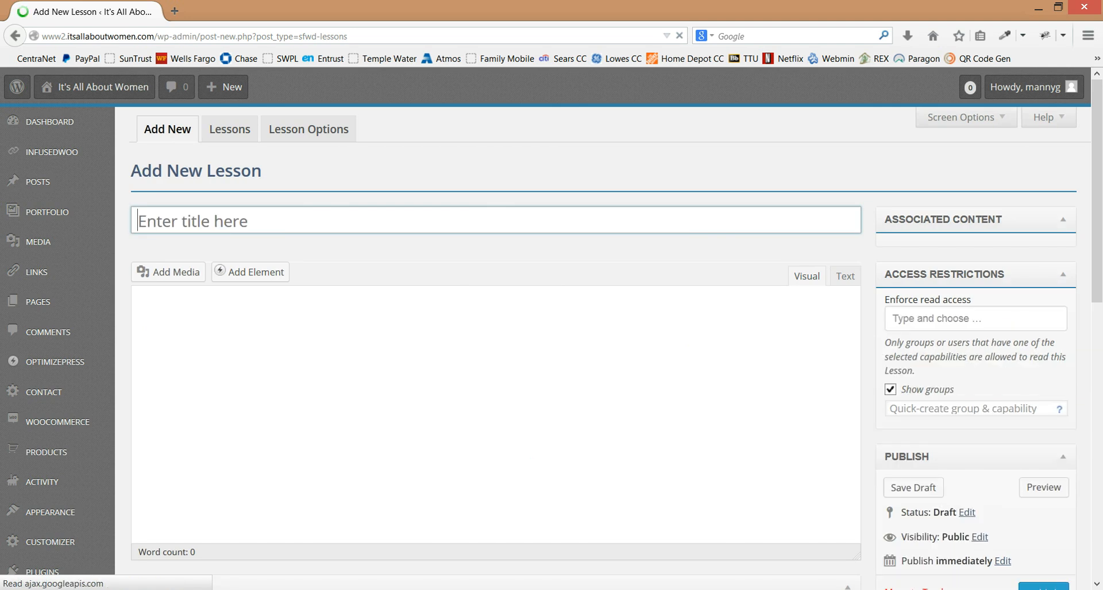
type("Test Lesson")
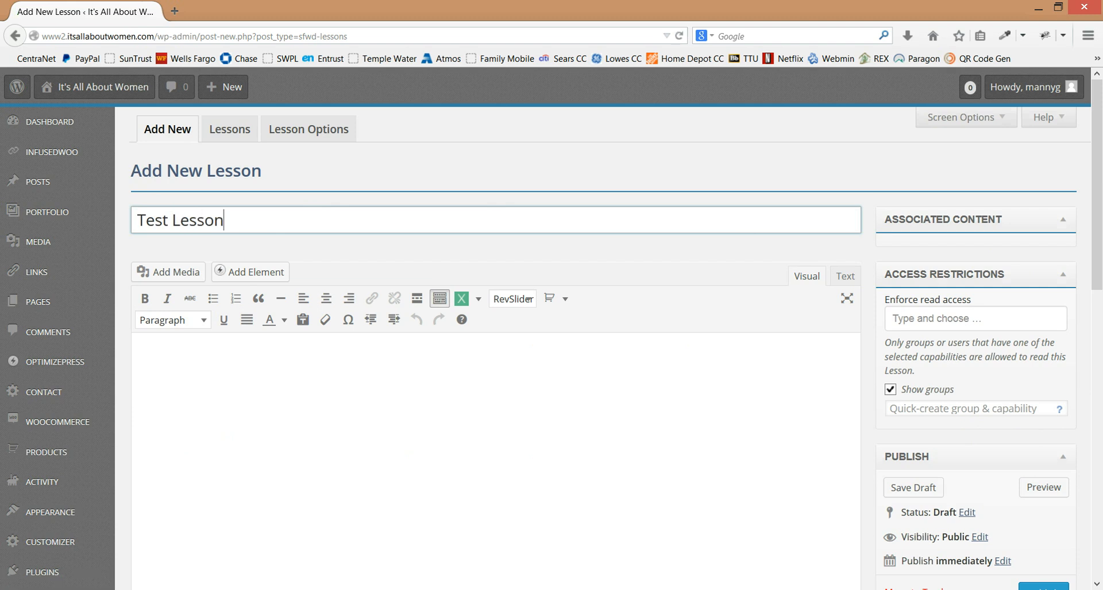
key("Tab")
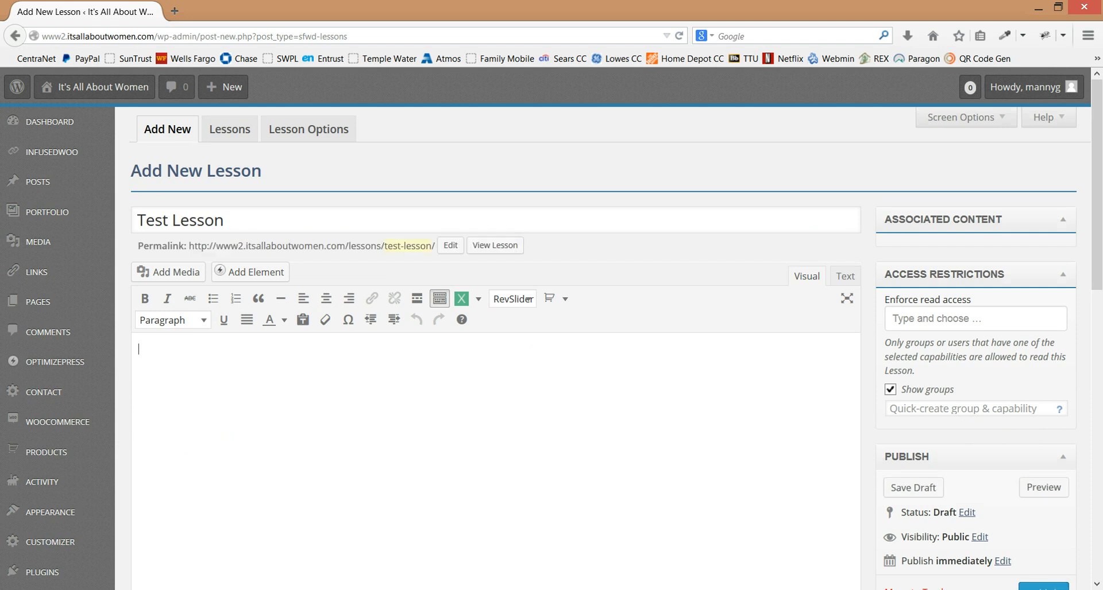
- Set the lesson's Associated Course to Test Course
left_click_drag(1097, 184, 1097, 225)
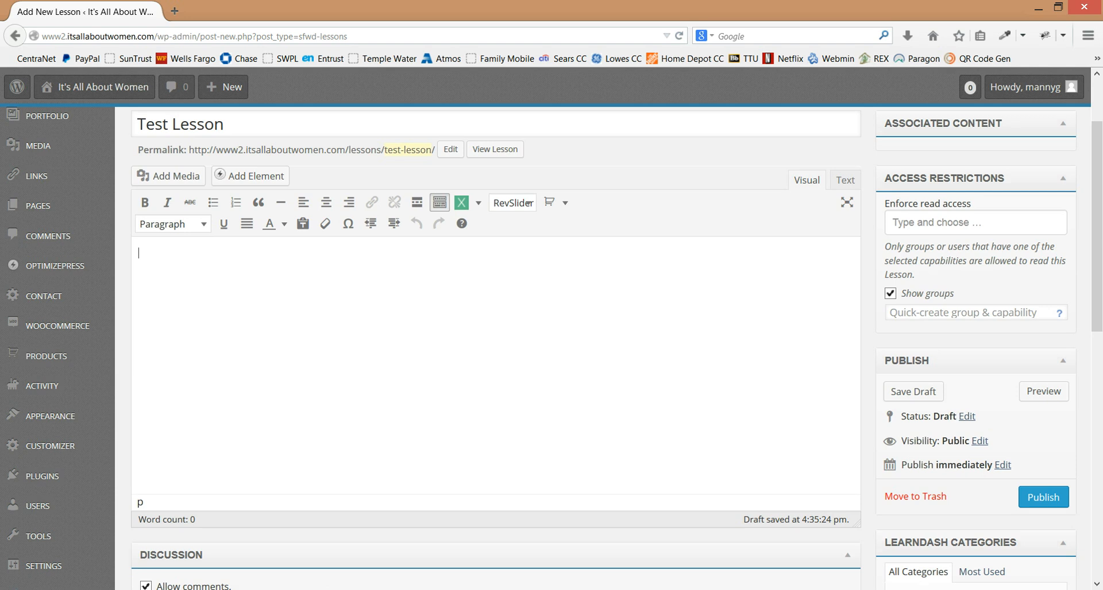
left_click_drag(1097, 226, 1097, 473)
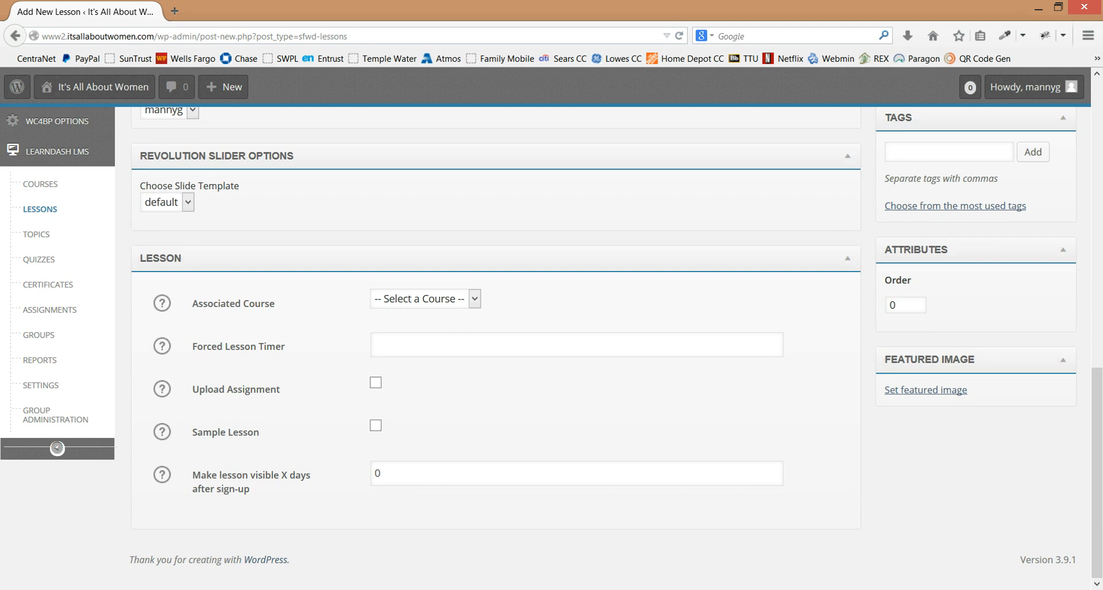
left_click(475, 299)
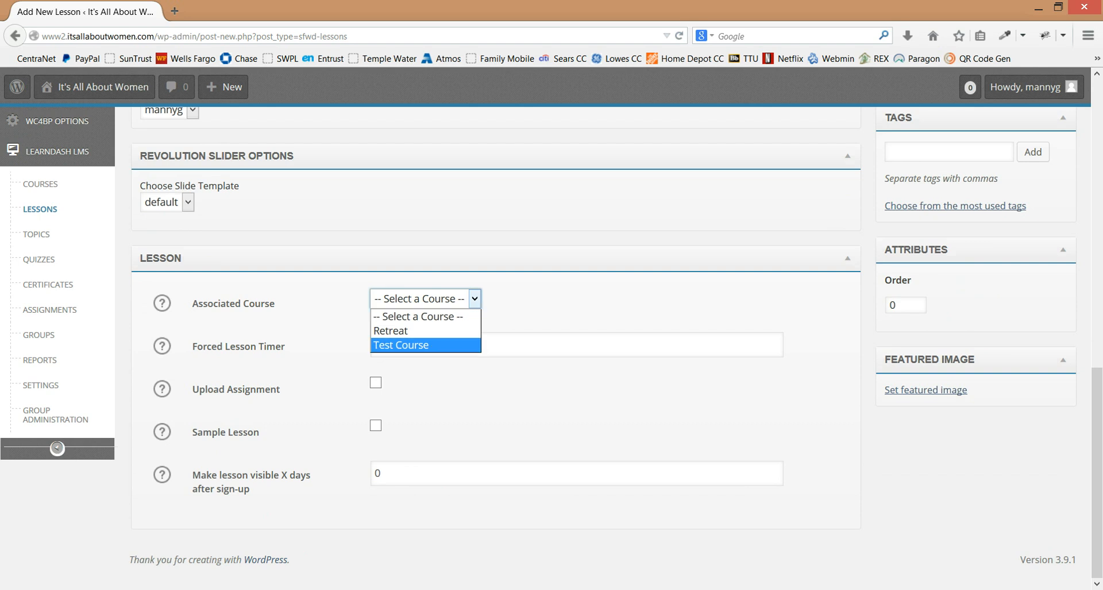
left_click(401, 345)
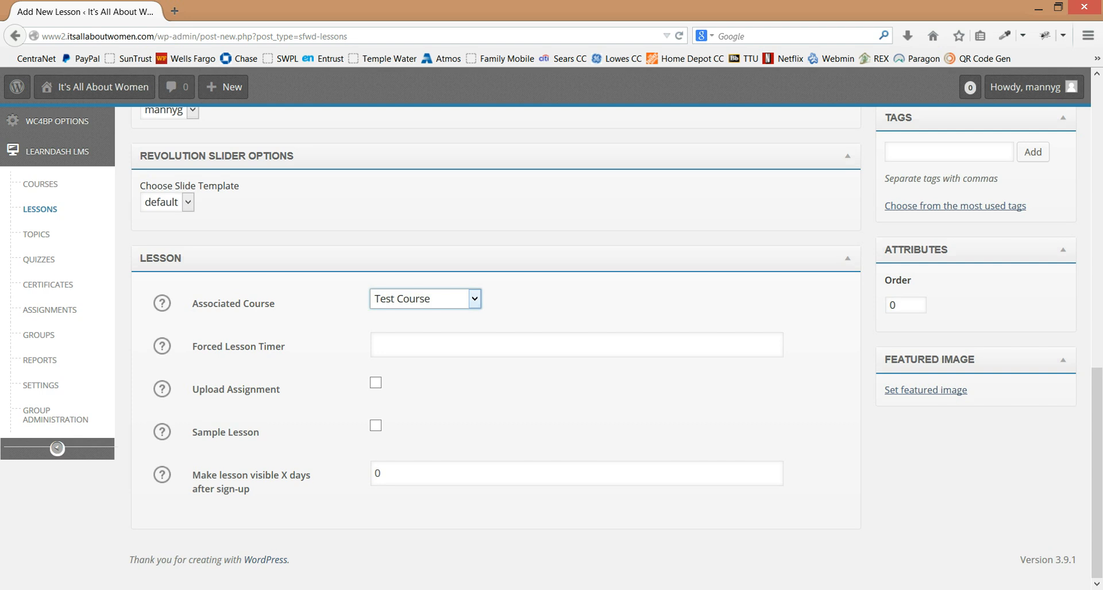
left_click(425, 345)
- Check the groups selectable for the lesson's read access without choosing any, and publish the Test Lesson
left_click_drag(1097, 448, 1097, 212)
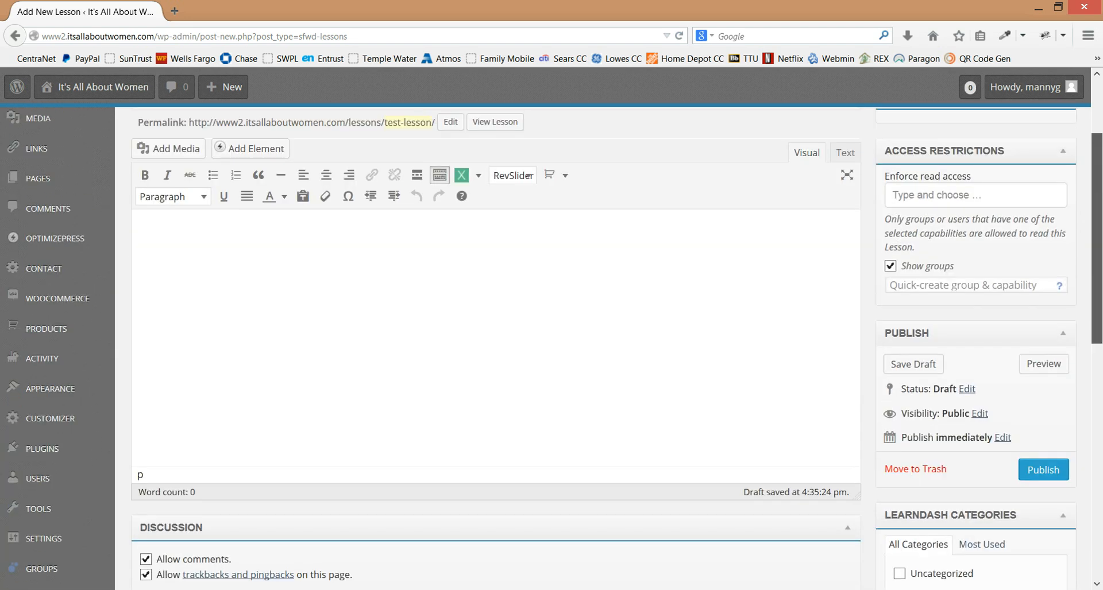
left_click(975, 195)
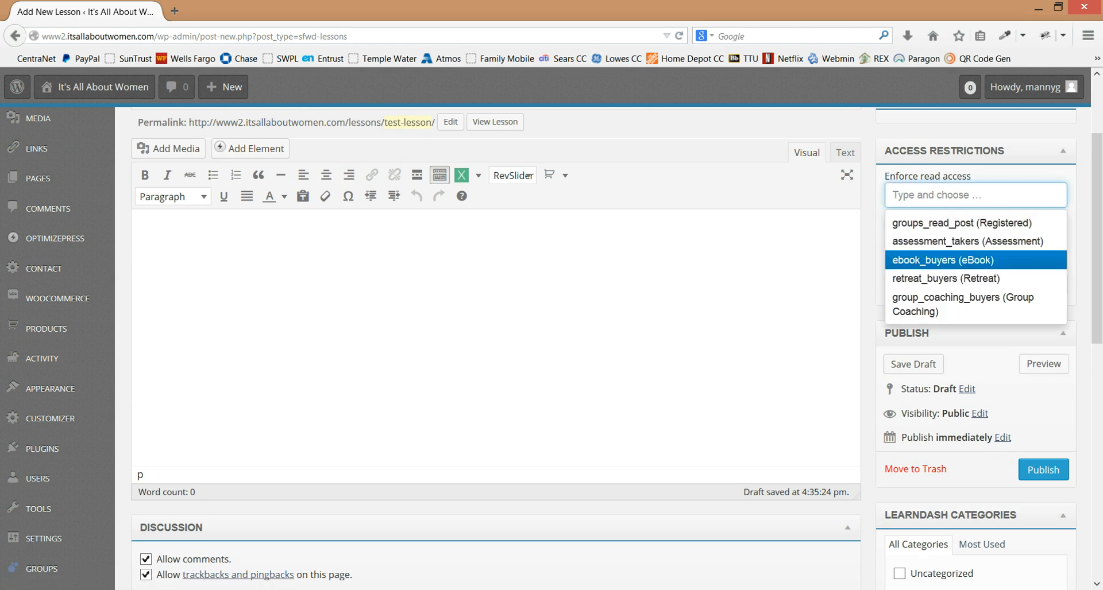
left_click(868, 263)
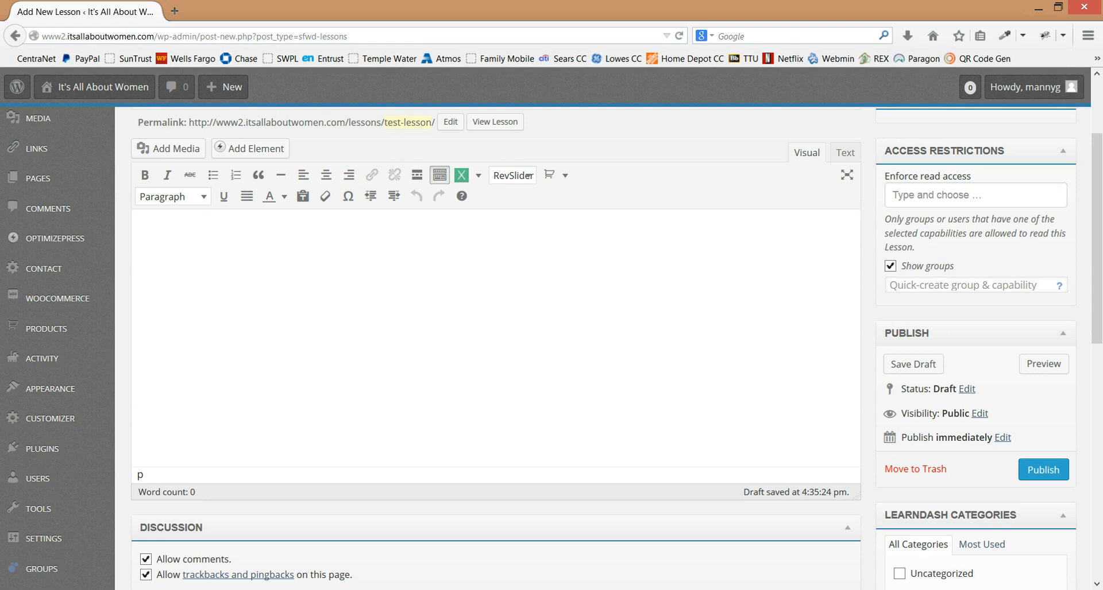
left_click(1043, 470)
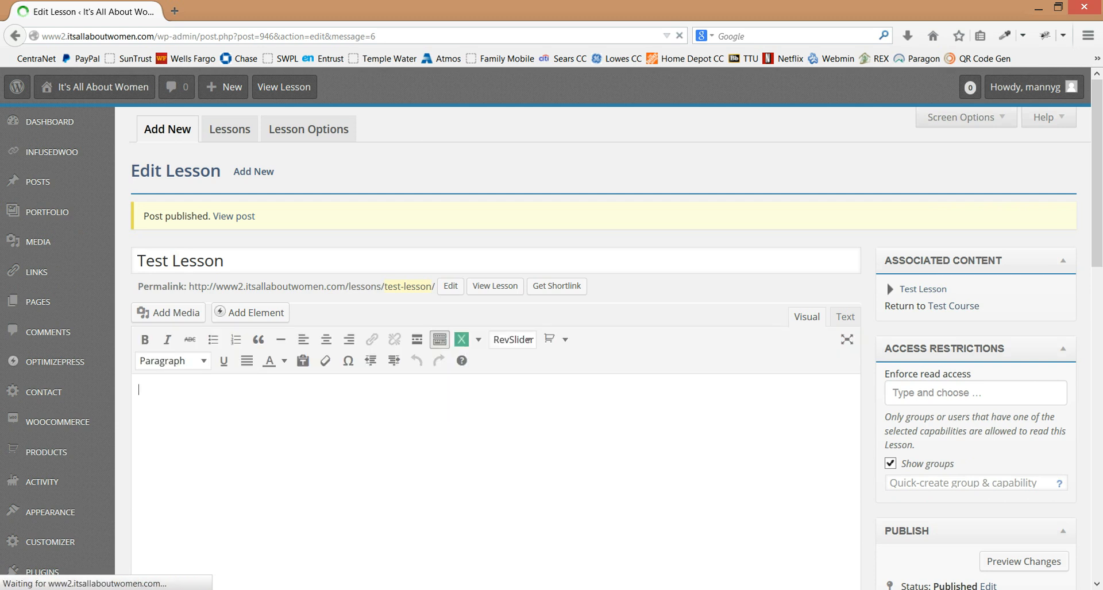
- Enter "did you learn something?" as the Test Lesson's content and update the lesson
type("did you learn something?")
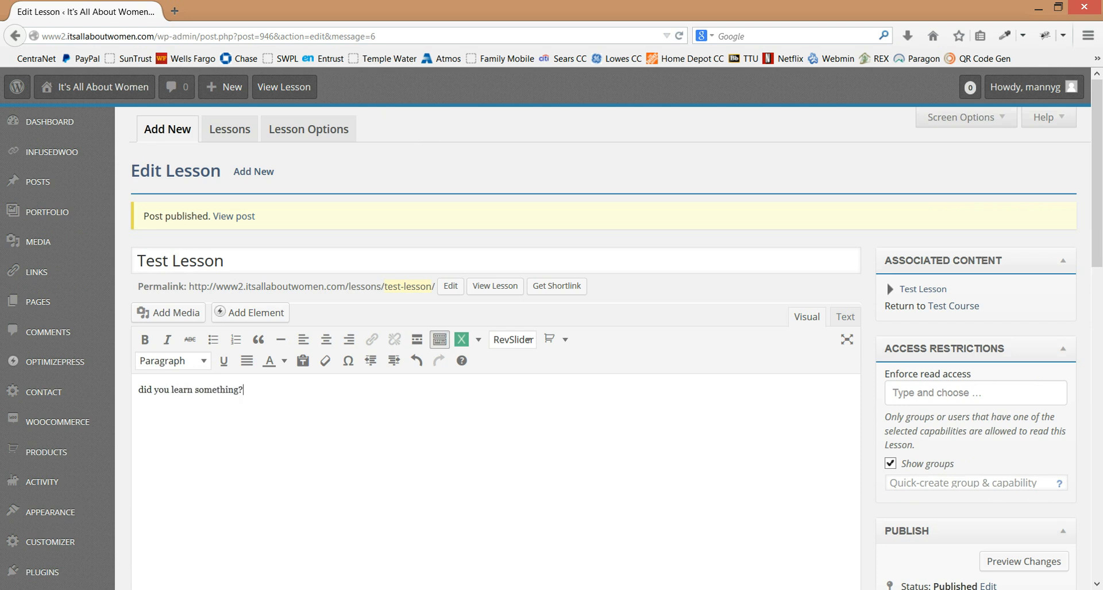
left_click_drag(1096, 172, 1096, 282)
left_click(1043, 400)
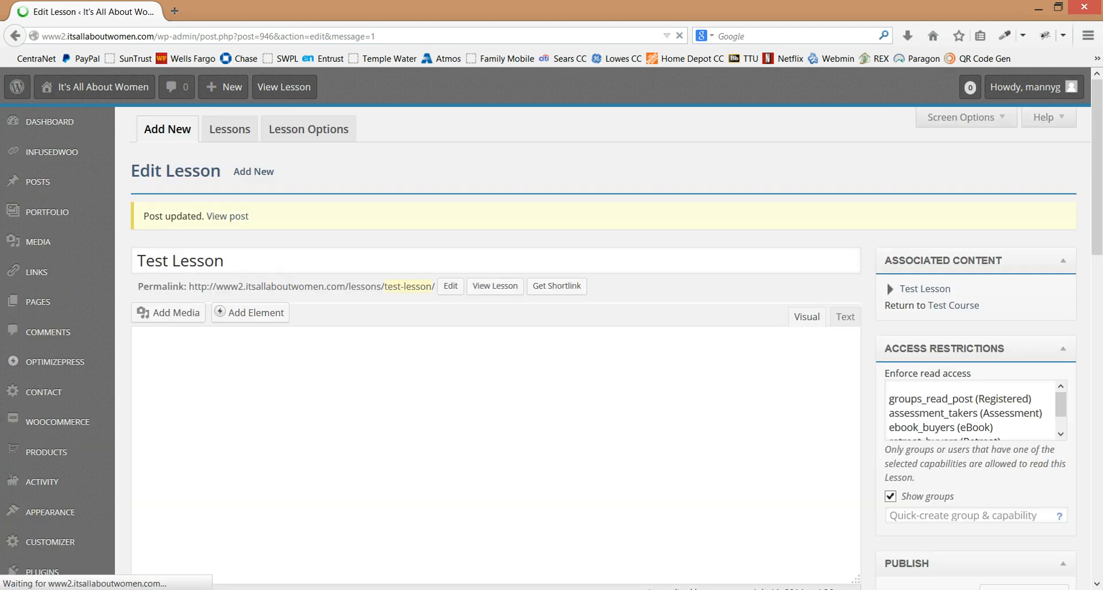
- Open the existing Test Quiz from the LearnDash quizzes for editing
left_click_drag(1097, 199, 1097, 383)
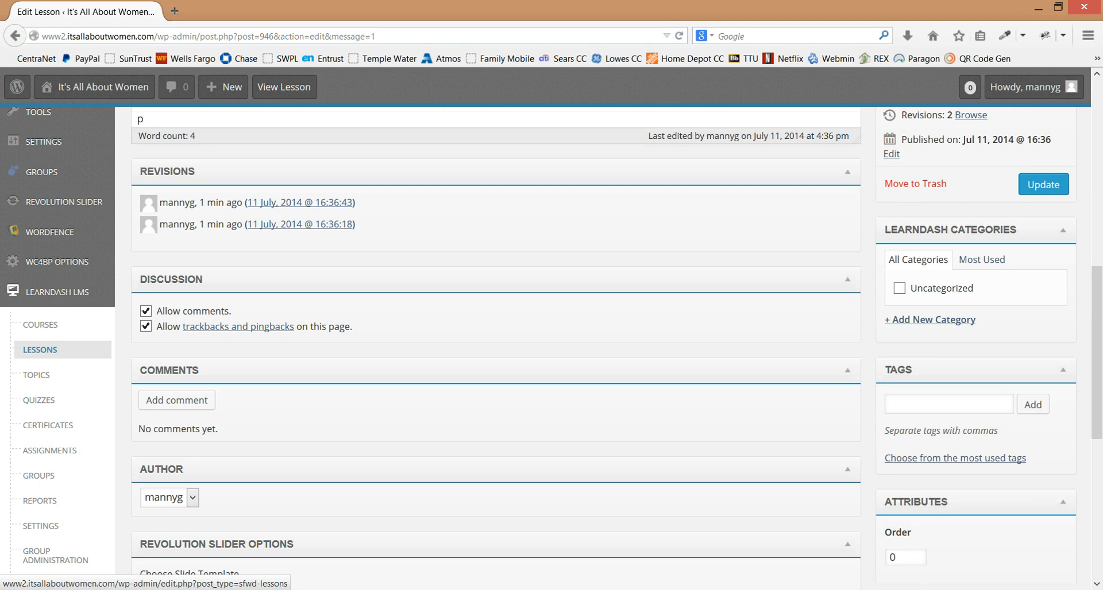
scroll(1097, 353, "up", 8)
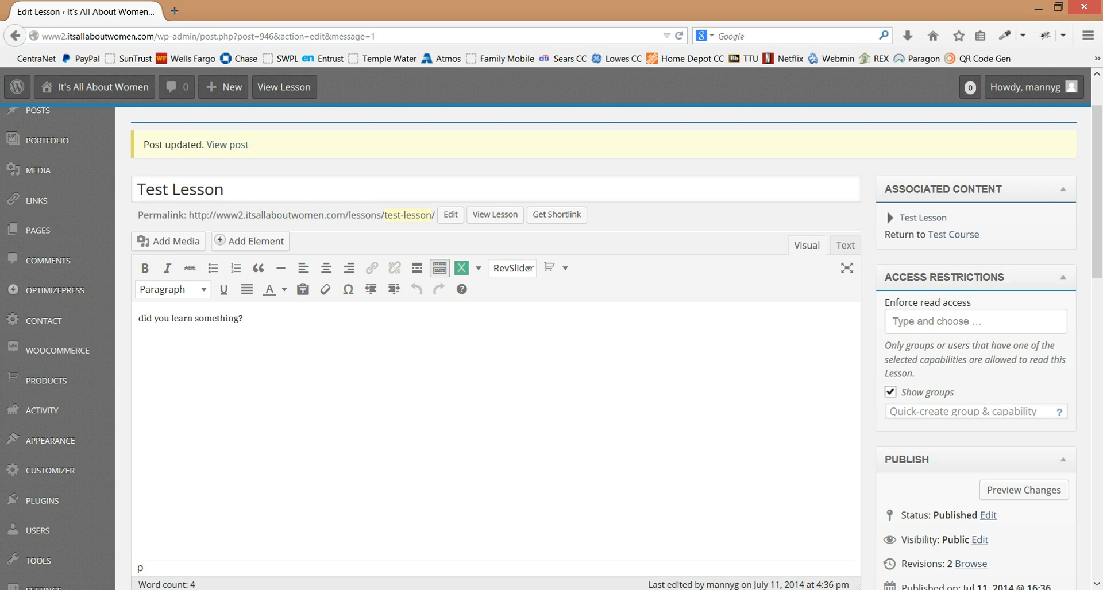
scroll(551, 349, "down", 8)
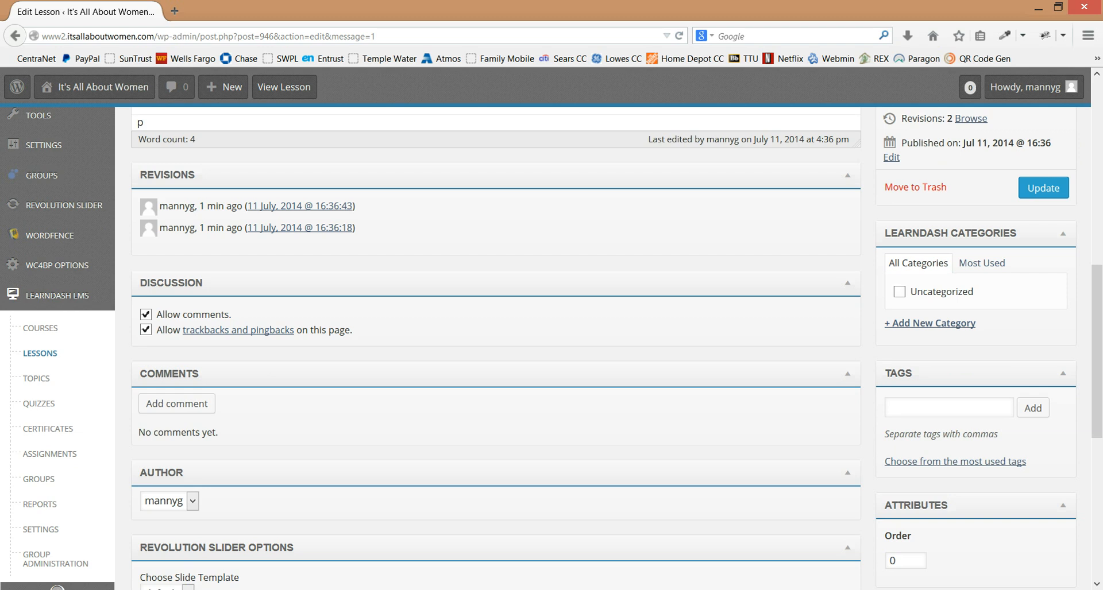
left_click(39, 404)
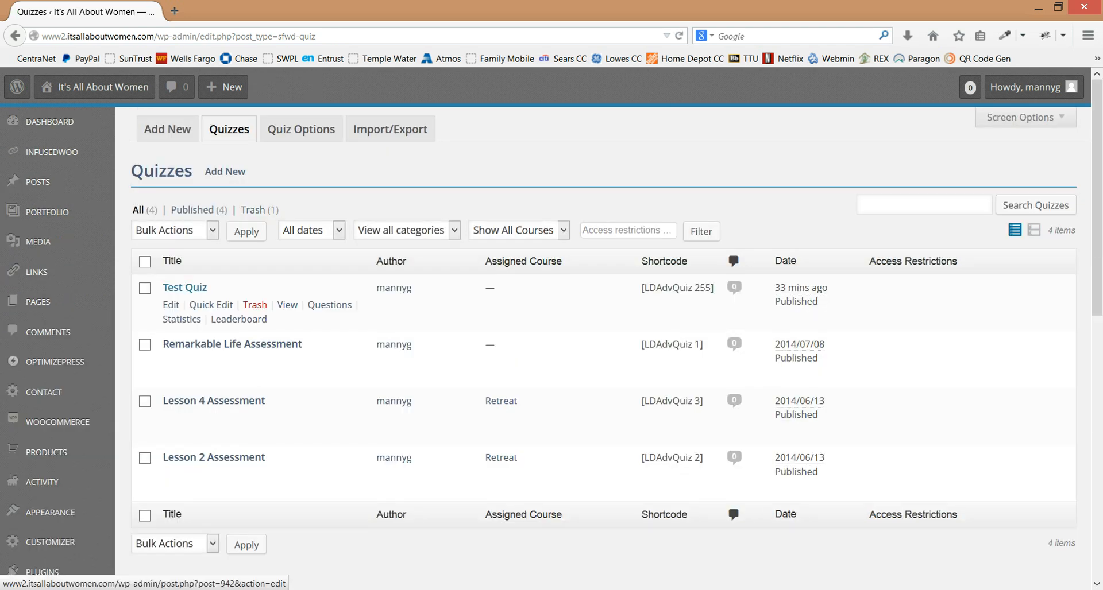
left_click(185, 287)
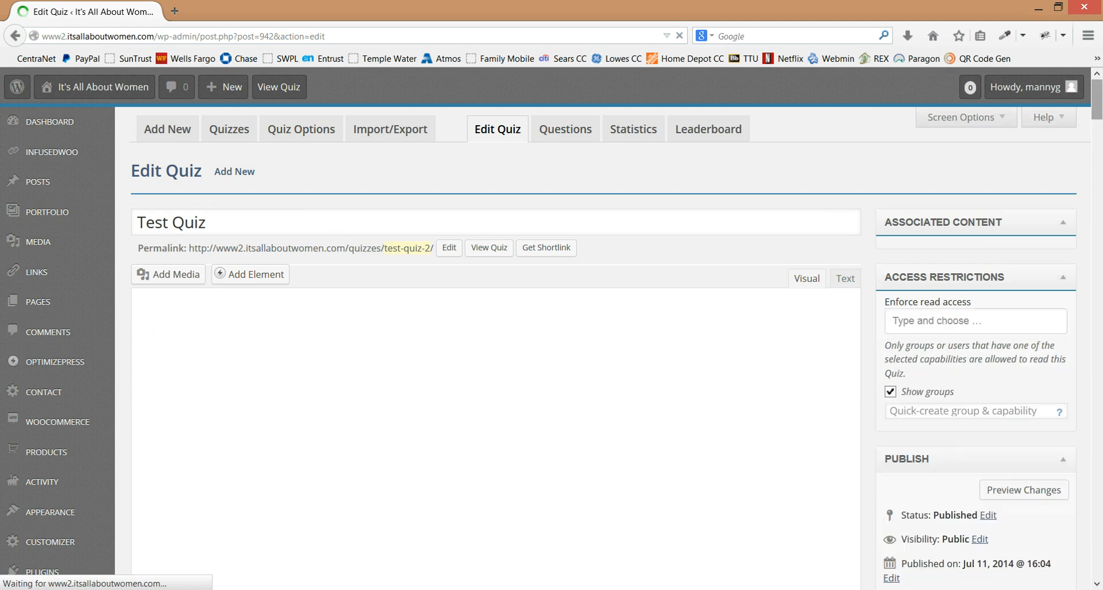
- Associate the Test Quiz with Test Lesson and Test Course, and update the quiz
scroll(57, 129, "down", 10)
scroll(496, 348, "down", 1)
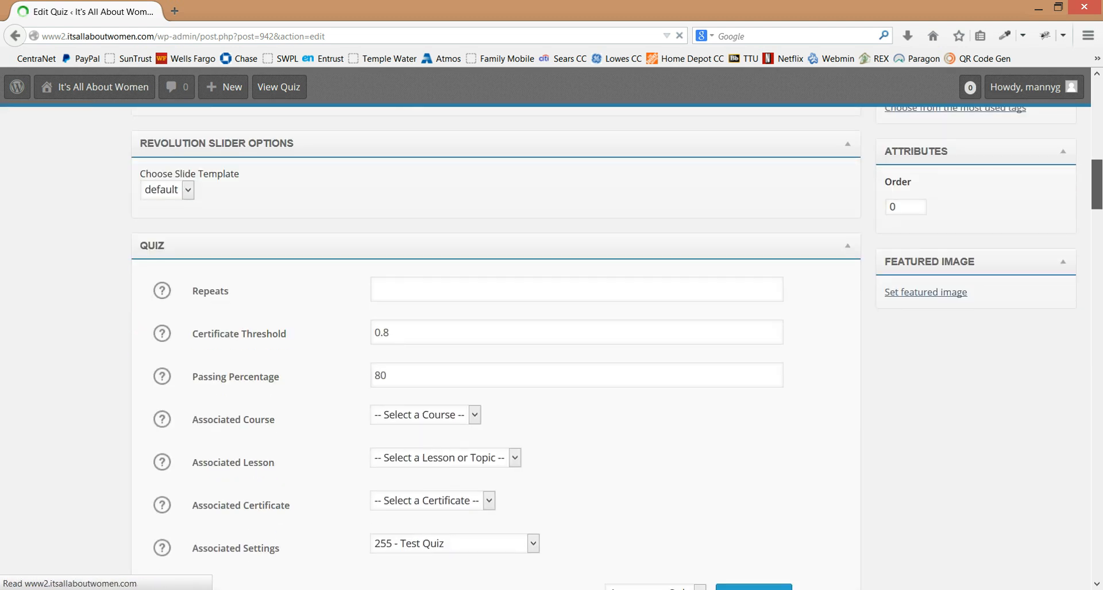
scroll(496, 348, "up", 5)
scroll(496, 348, "down", 6)
scroll(496, 348, "down", 3)
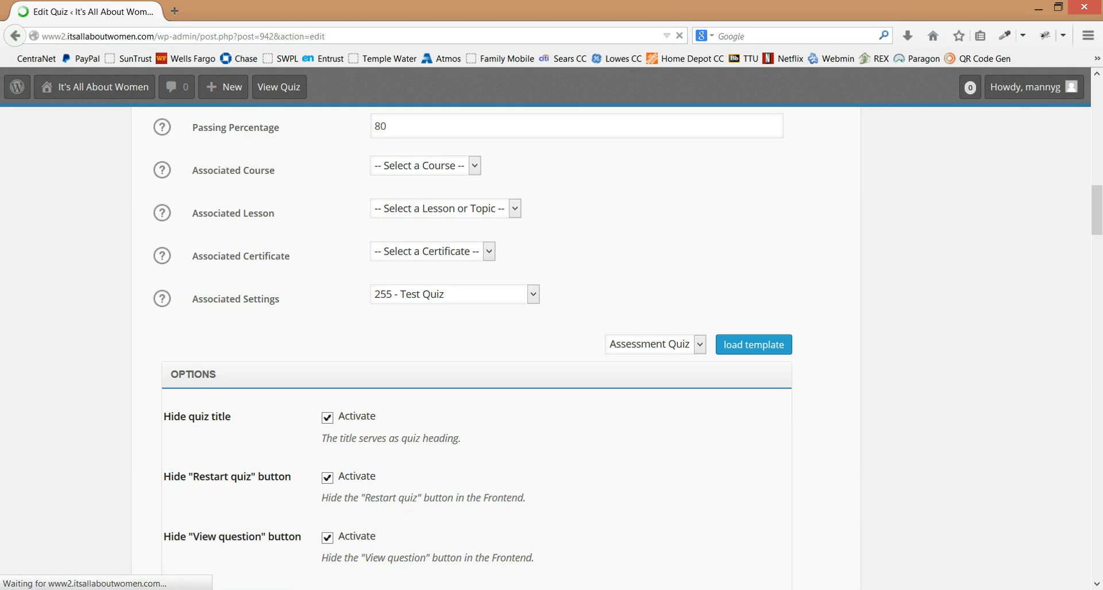
left_click(515, 208)
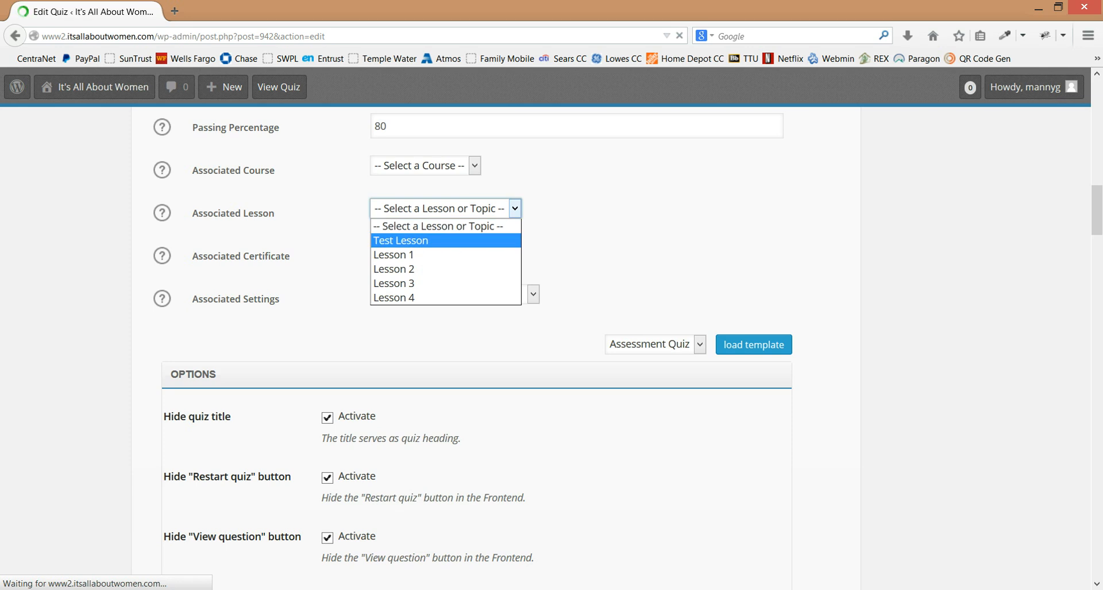
left_click(400, 240)
left_click(474, 166)
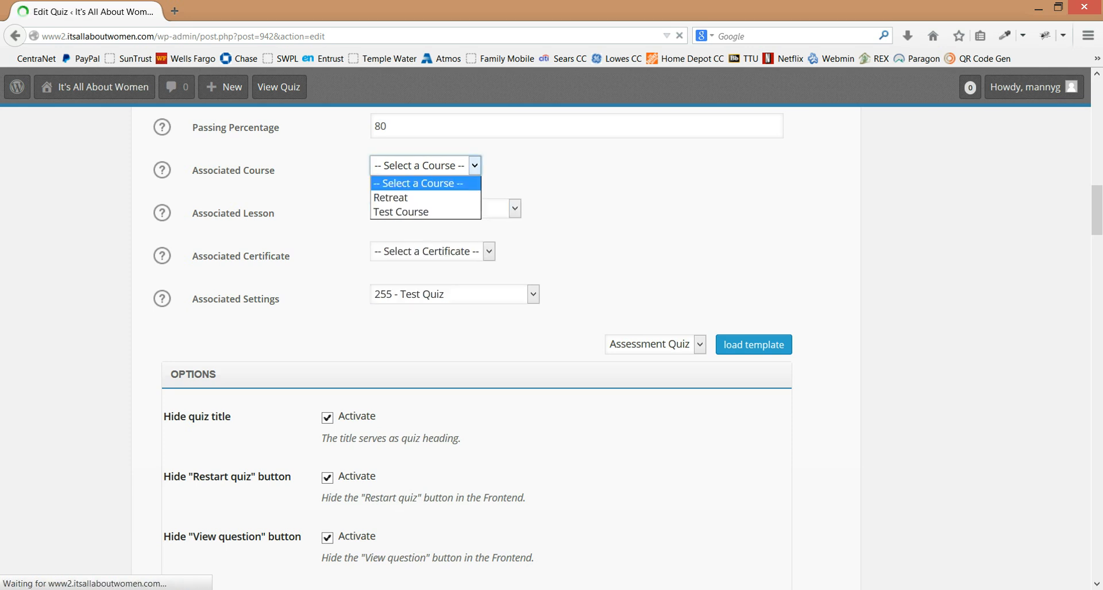
left_click(400, 212)
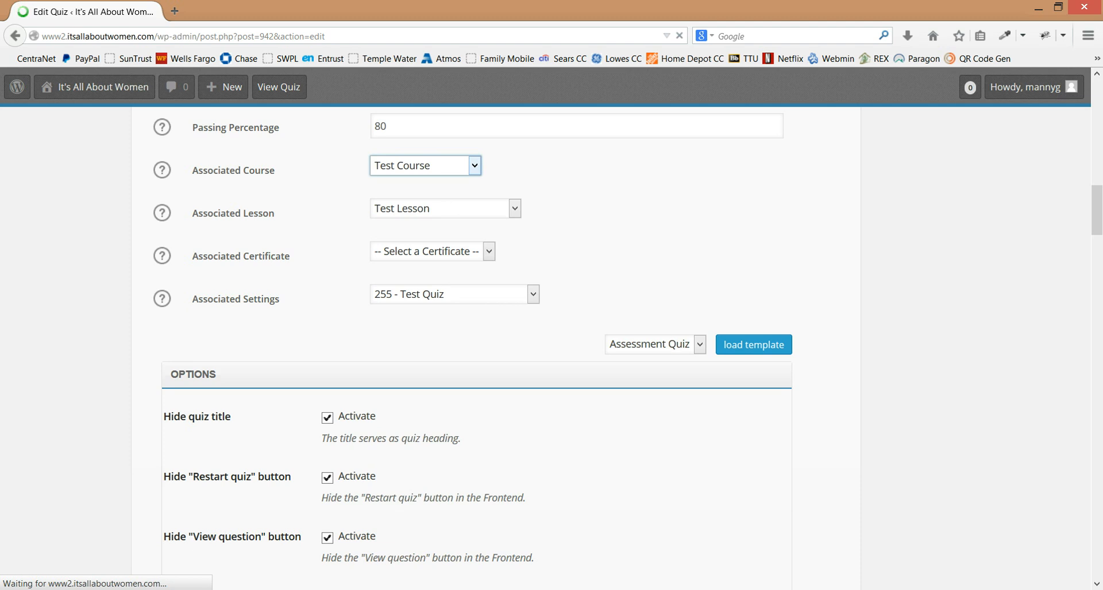
left_click_drag(1096, 211, 1097, 128)
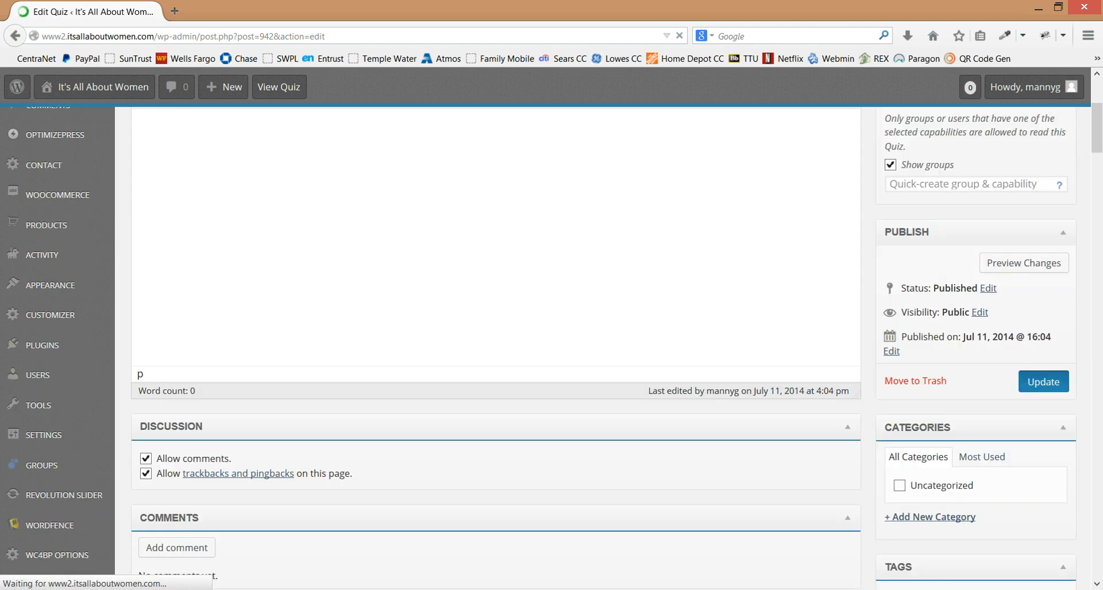
left_click(1043, 381)
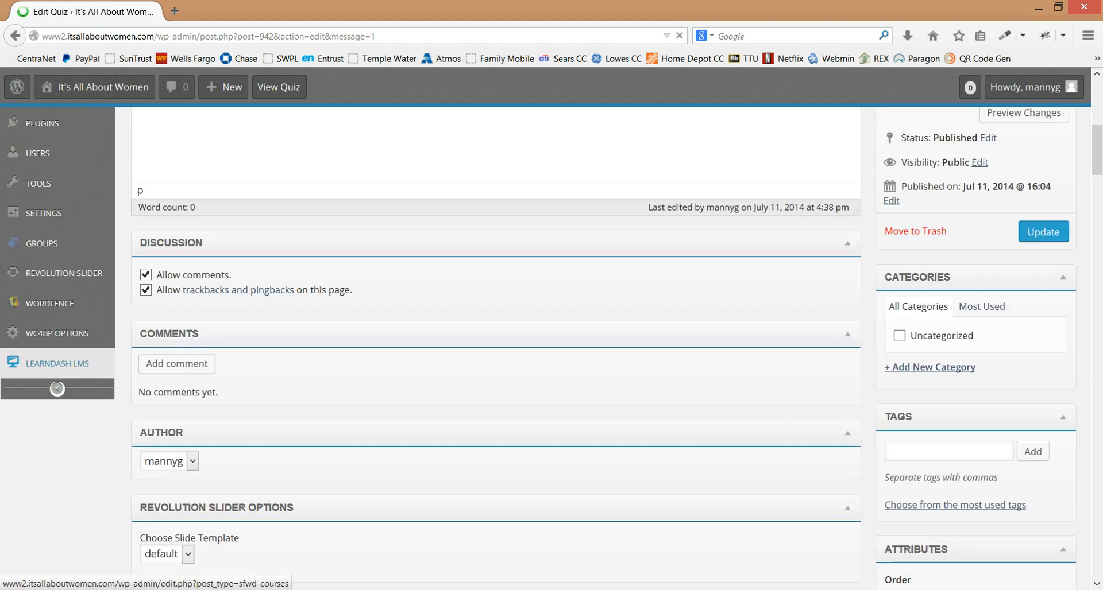
- View the published Test Course from the course list, and check the content of its Test Lesson
mouse_move(58, 363)
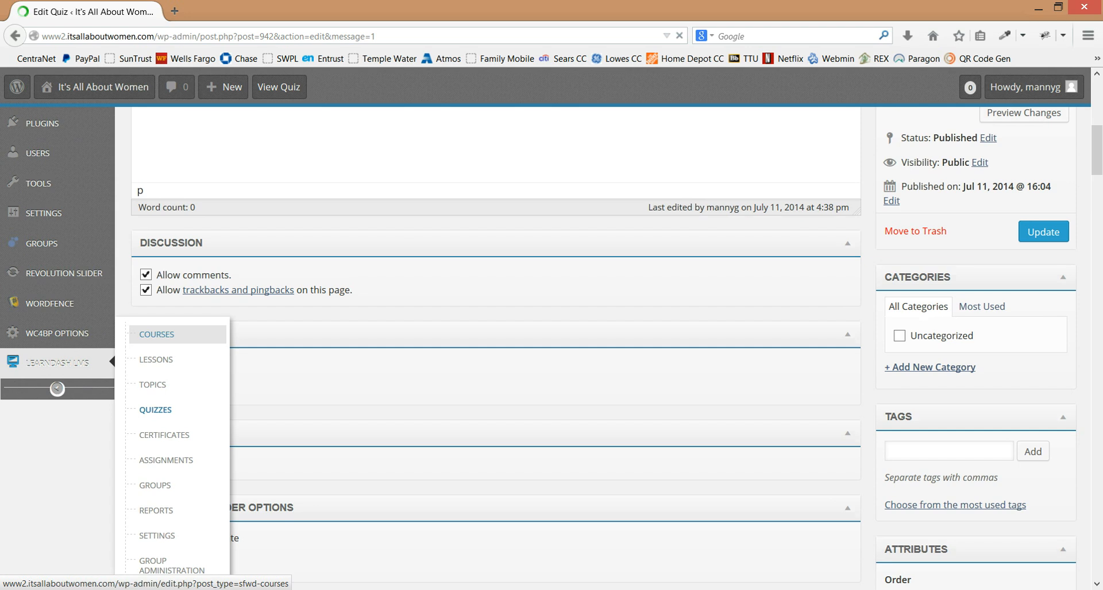
left_click(156, 335)
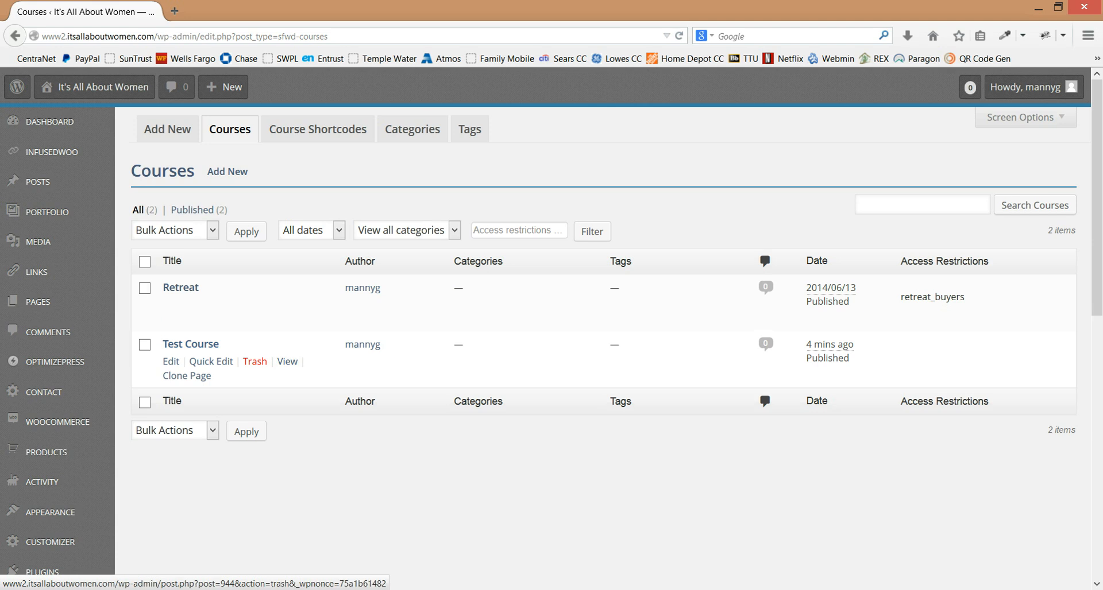
left_click(287, 361)
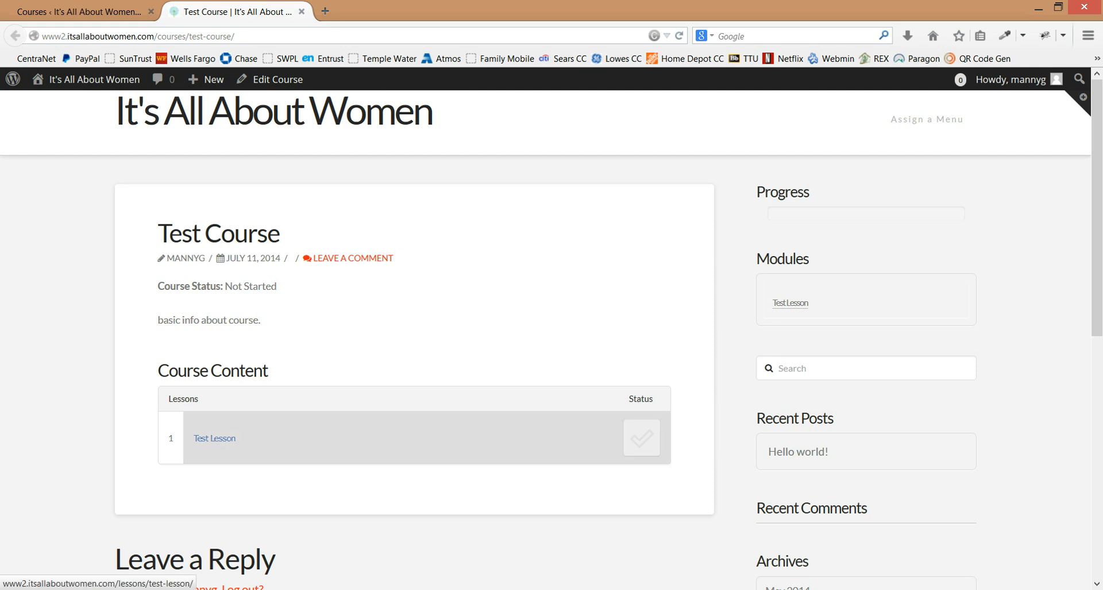
left_click(214, 438)
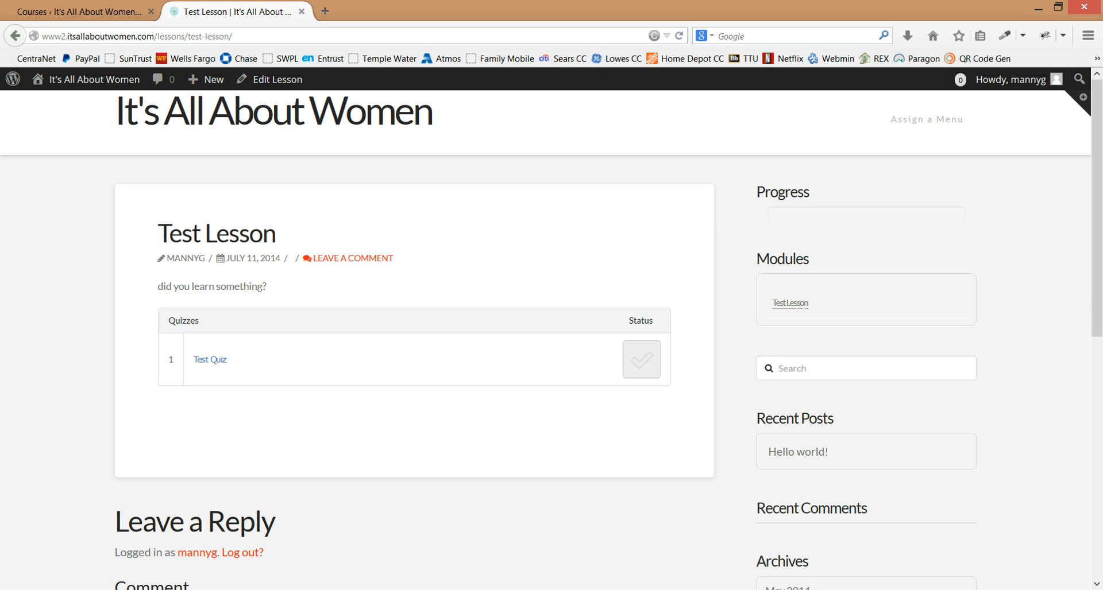
left_click_drag(158, 286, 266, 286)
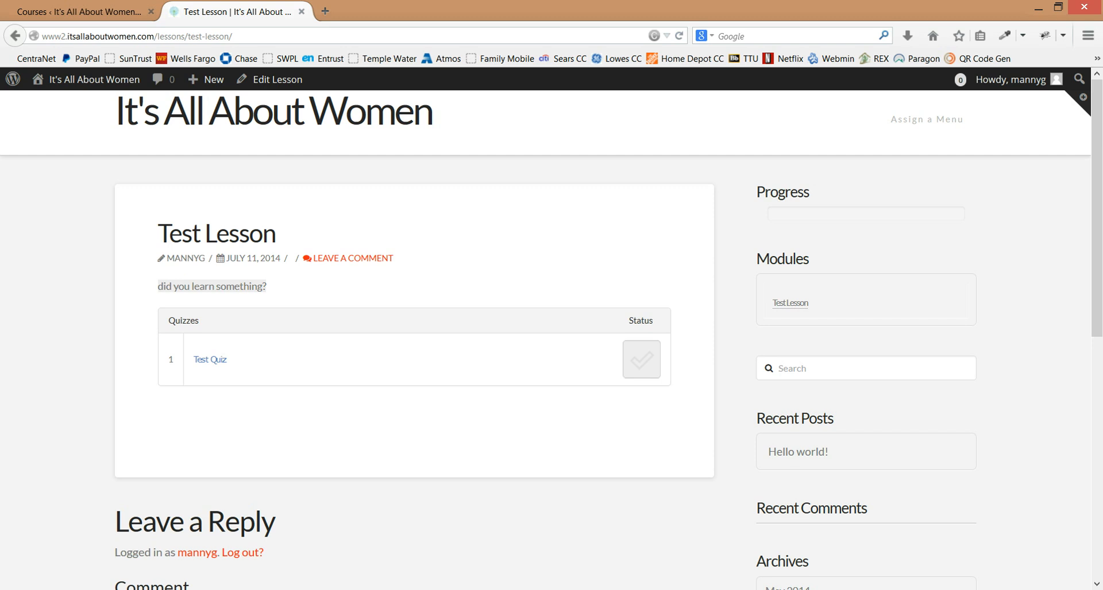
- Open the Test Quiz from the lesson page and look over the quiz page's content
left_click(211, 360)
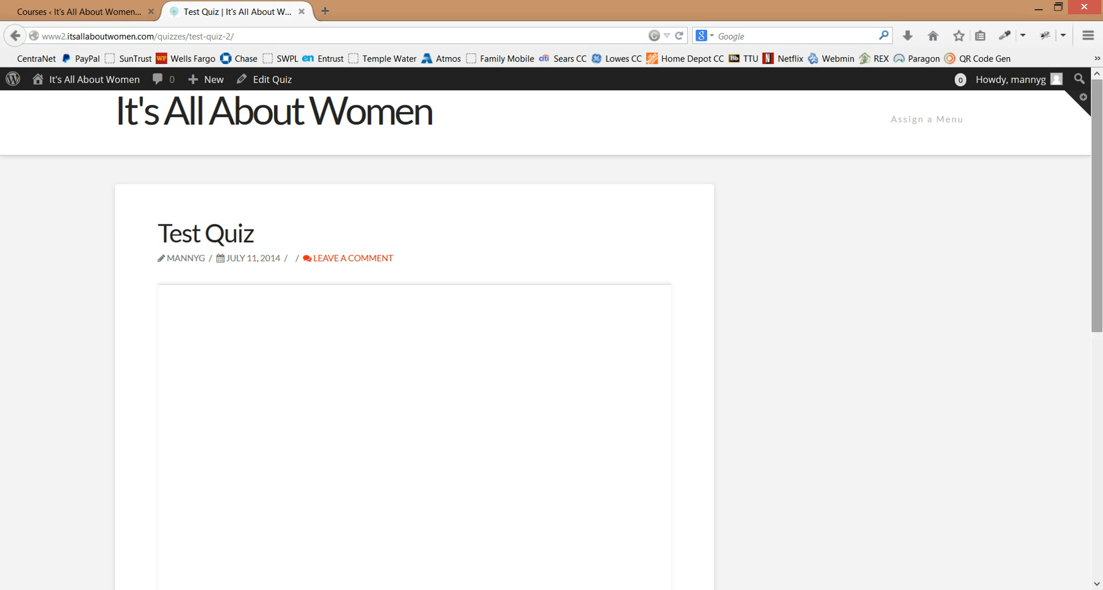
scroll(552, 333, "down", 8)
scroll(551, 333, "up", 8)
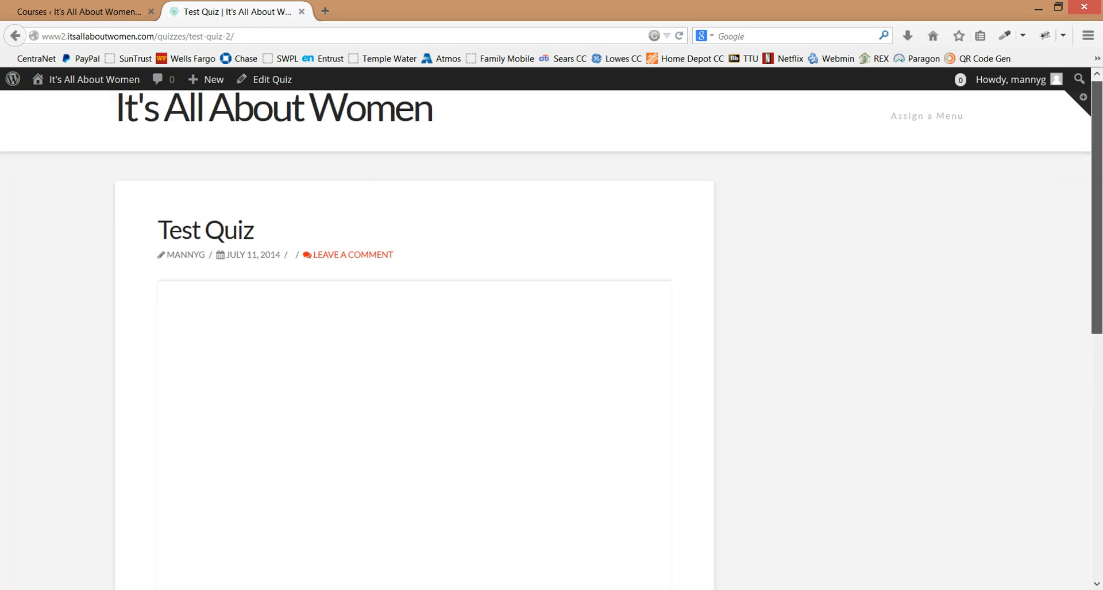
scroll(552, 333, "down", 3)
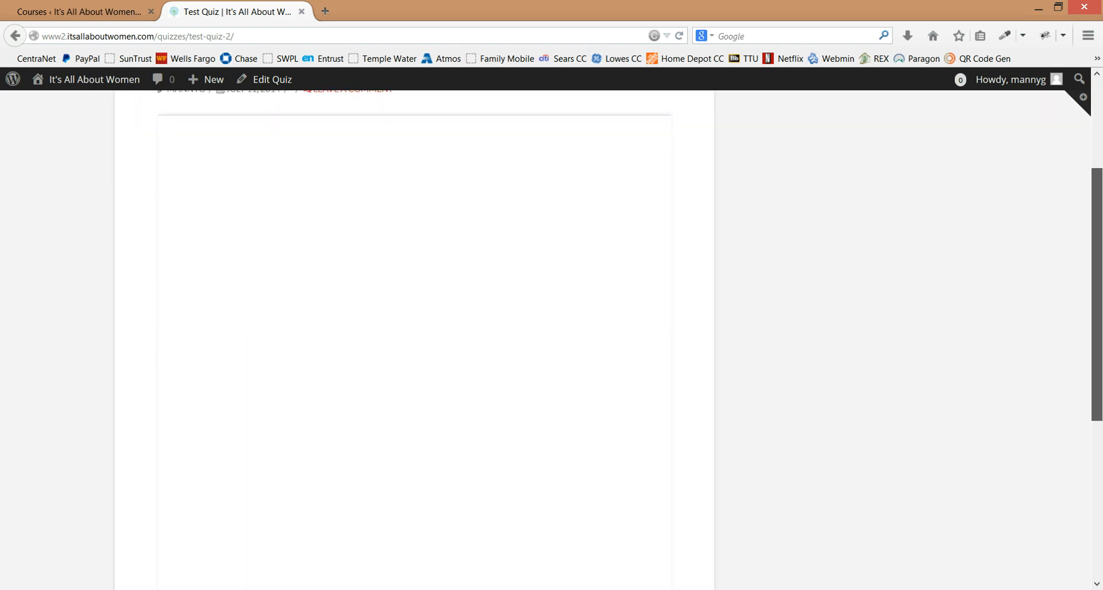
scroll(413, 339, "down", 5)
scroll(413, 339, "up", 2)
scroll(413, 339, "up", 5)
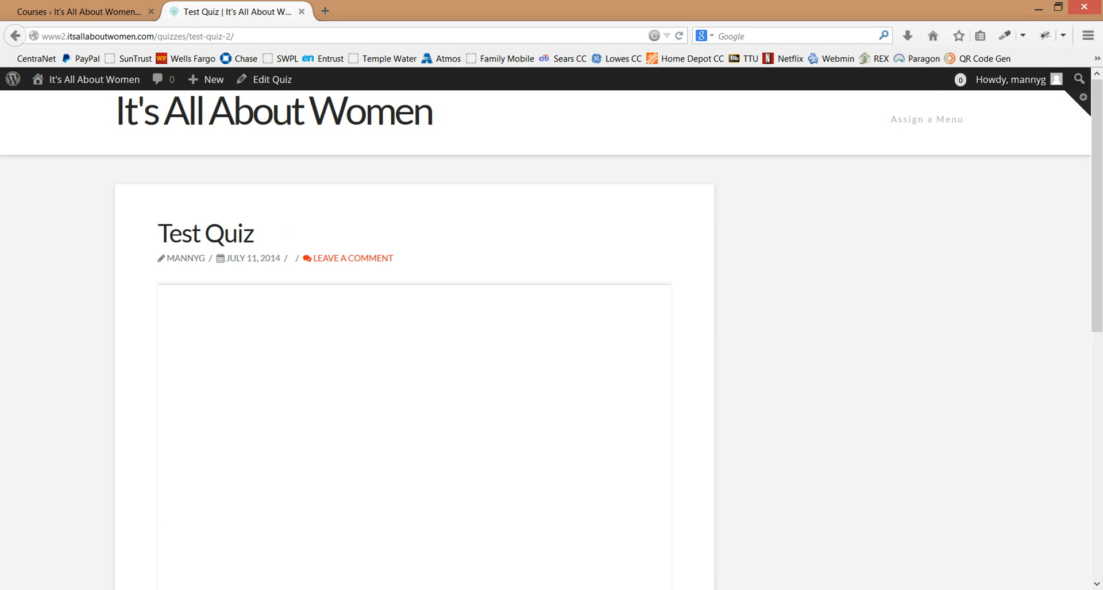